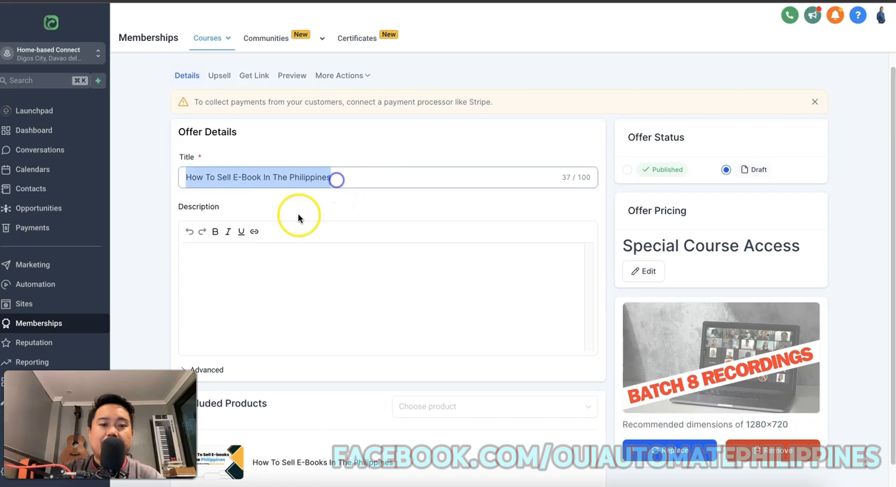
# Add 'Step 1' and 'Step 2' lines to the offer description and save the offer.
pyautogui.click(333, 266)
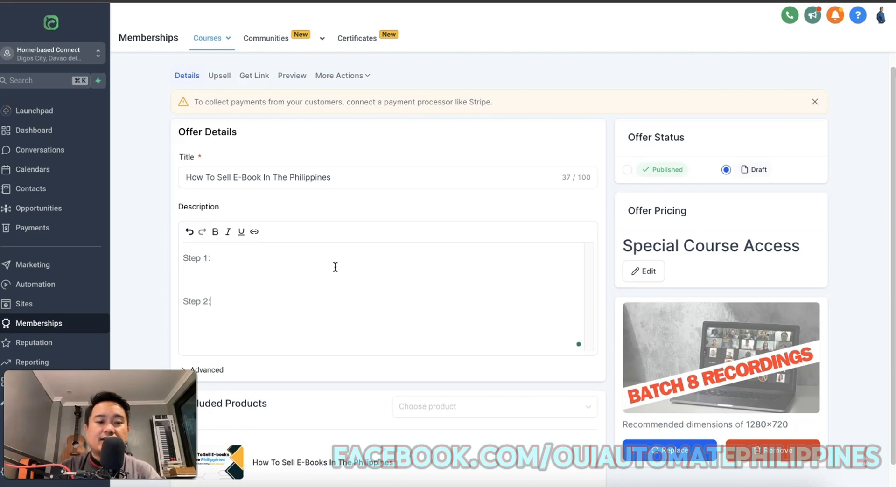
pyautogui.scroll(-1, 326, 276)
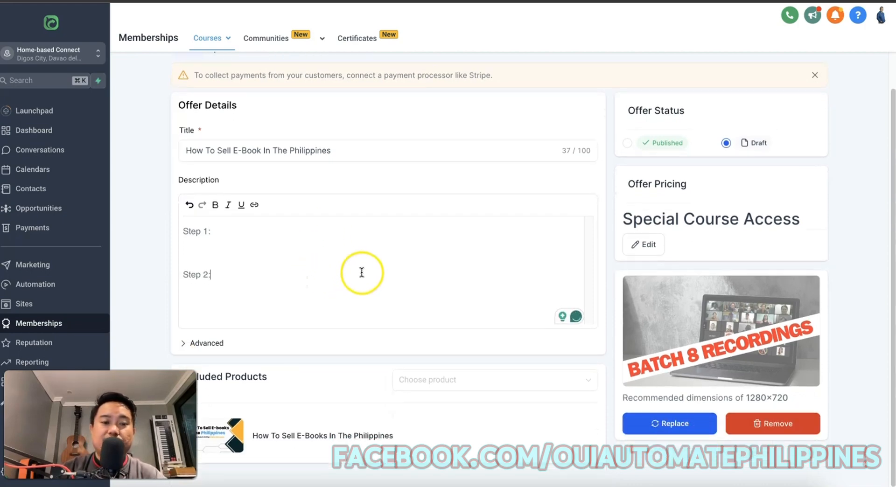
pyautogui.scroll(4, 632, 256)
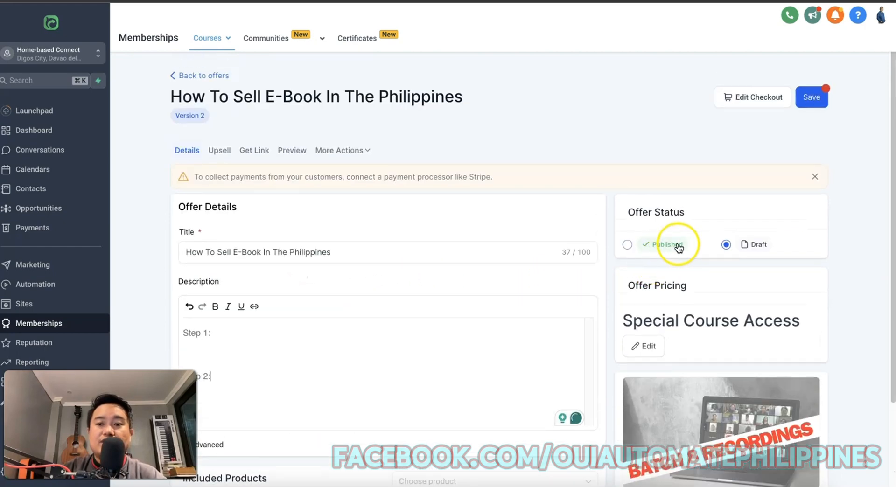
pyautogui.click(820, 107)
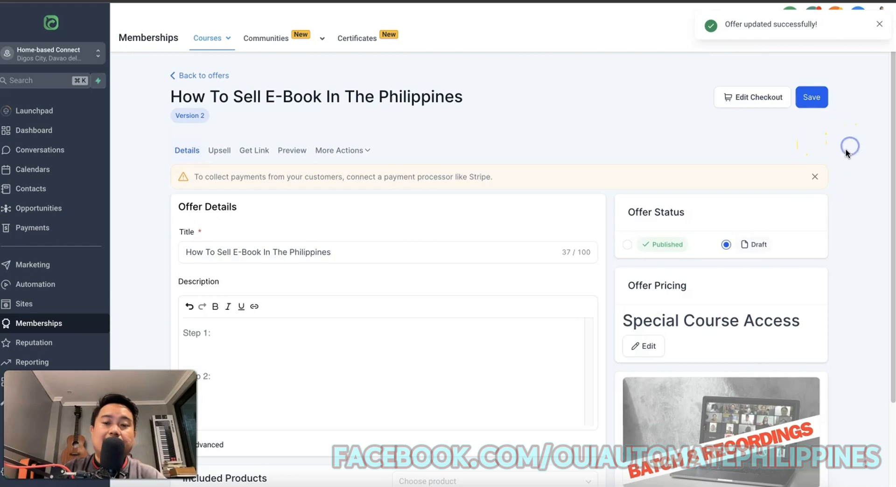
# Set the Offer Status to Published and save the offer again.
pyautogui.click(627, 245)
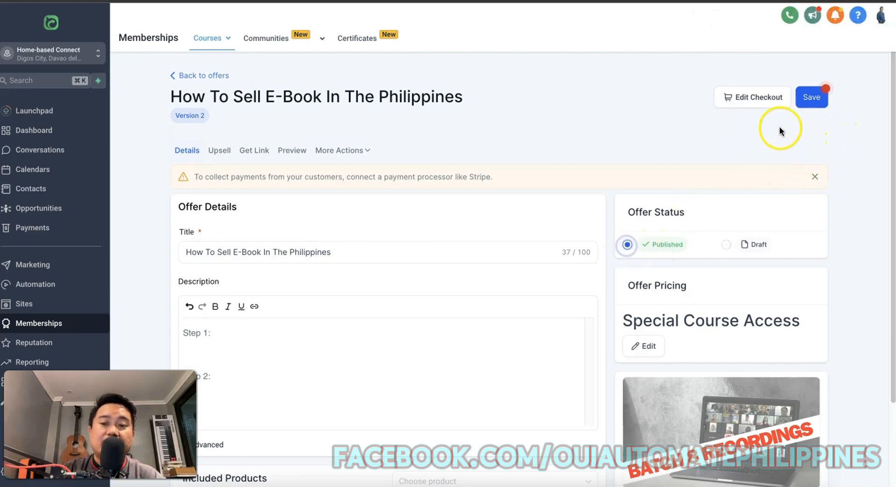
pyautogui.click(812, 103)
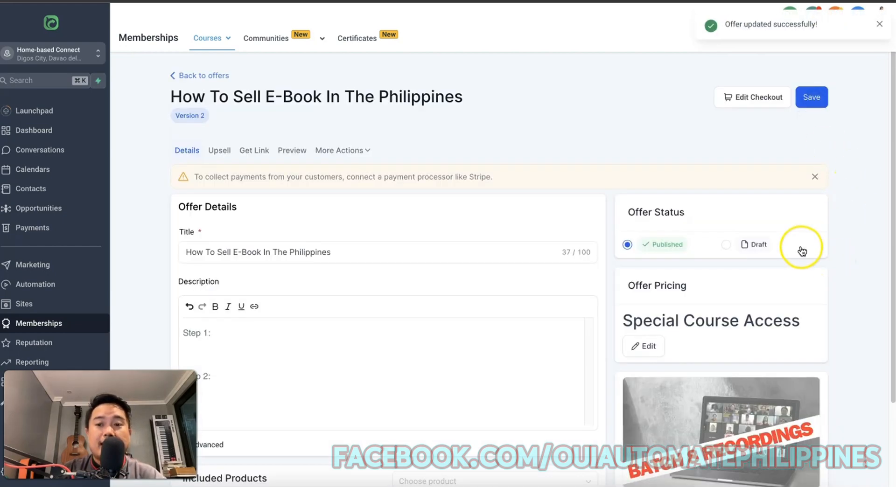
pyautogui.click(819, 106)
pyautogui.scroll(-1, 393, 176)
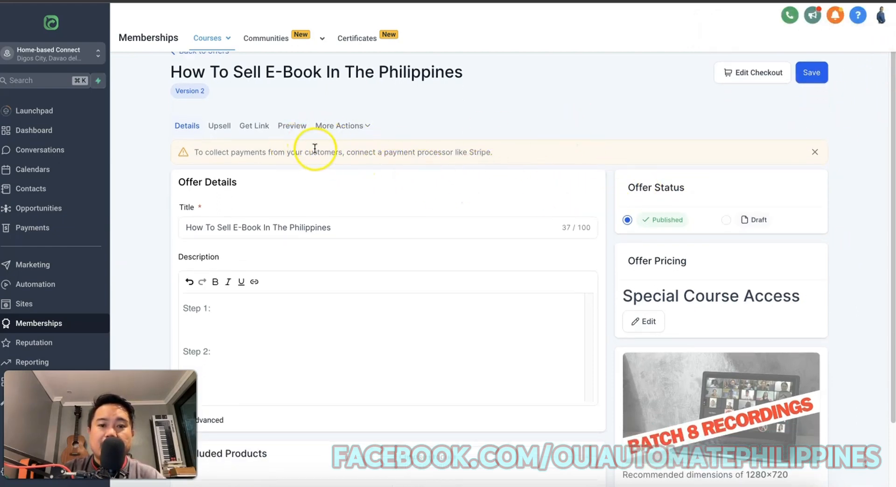
# Copy the offer's Get Link URL and load its Special Course Access checkout page in a new tab.
pyautogui.click(253, 128)
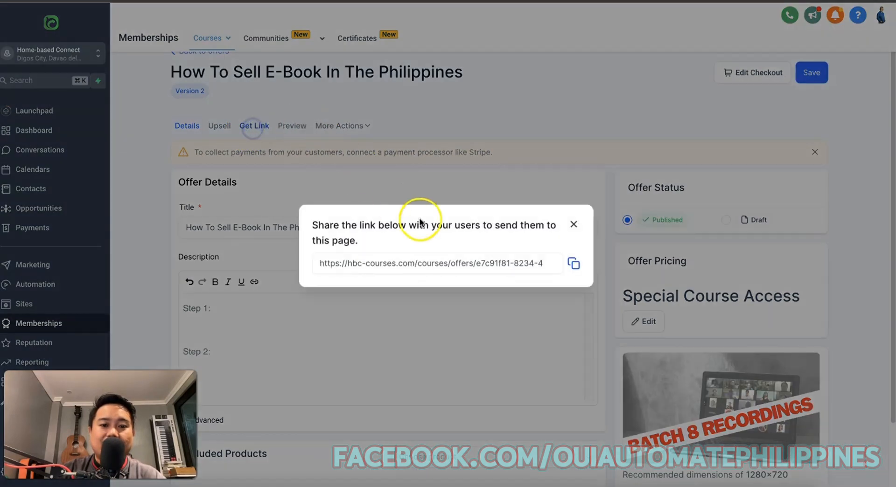
pyautogui.click(574, 264)
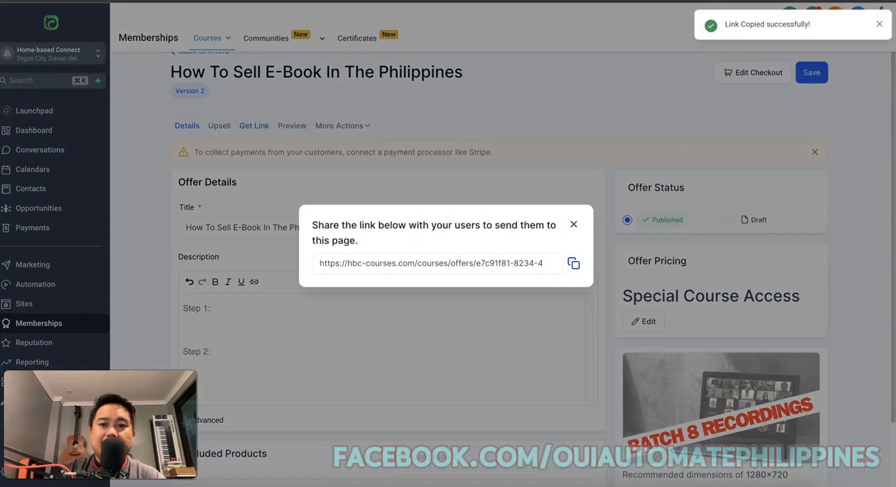
pyautogui.press('super+t')
pyautogui.press('super+v')
pyautogui.press('Return')
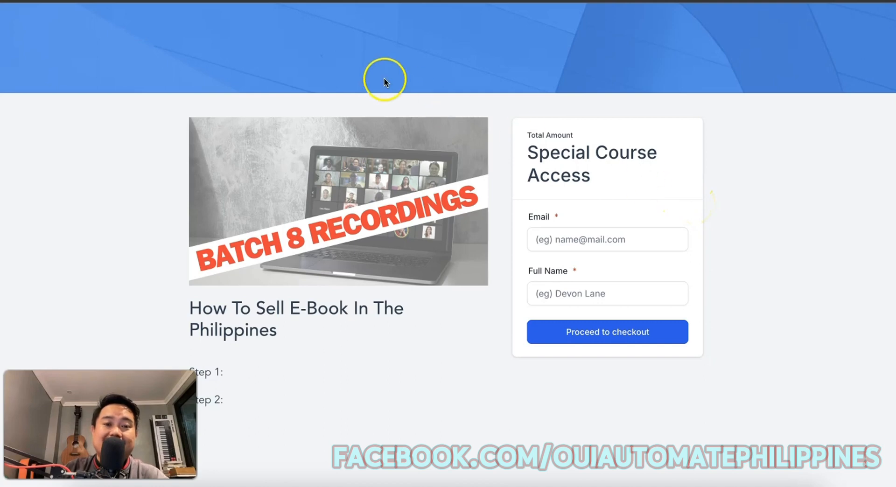
# Paste the checkout page URL into a new sticky note, move it aside, and close the Get Link dialog.
pyautogui.rightClick(403, 1)
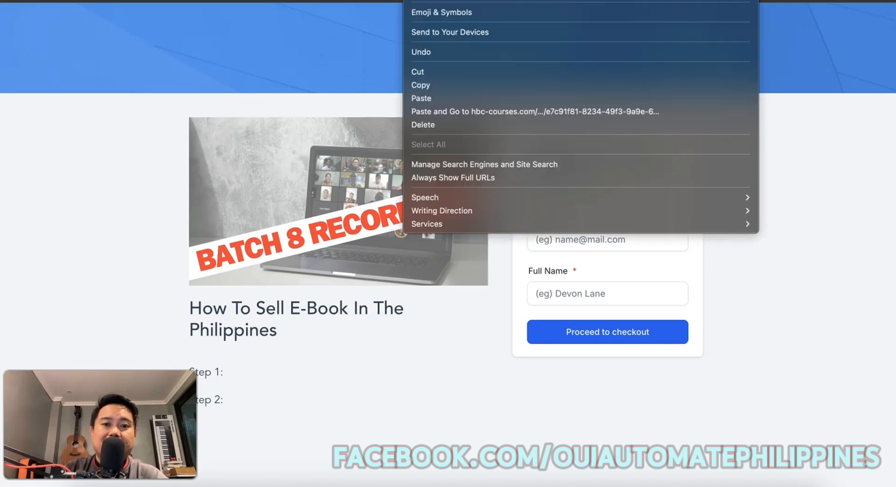
pyautogui.click(434, 86)
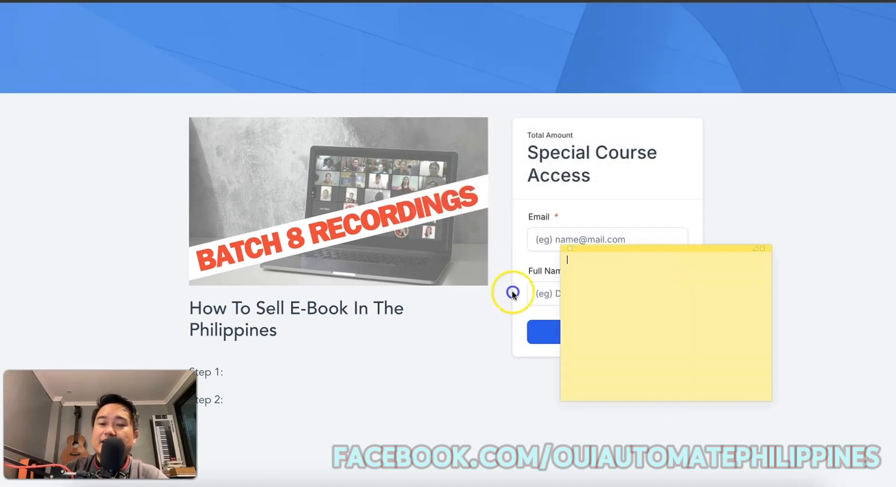
pyautogui.moveTo(685, 249); pyautogui.dragTo(507, 220)
pyautogui.press('super+v')
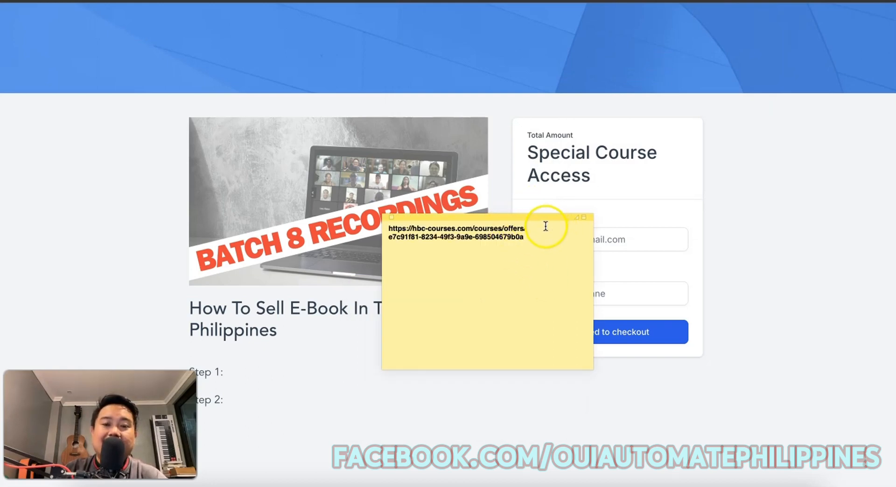
pyautogui.moveTo(538, 217); pyautogui.dragTo(627, 255)
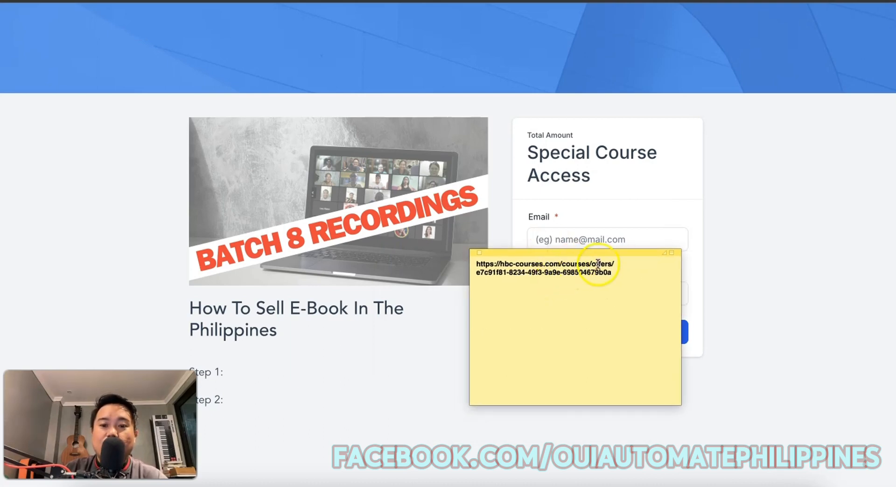
pyautogui.moveTo(608, 253); pyautogui.dragTo(893, 248)
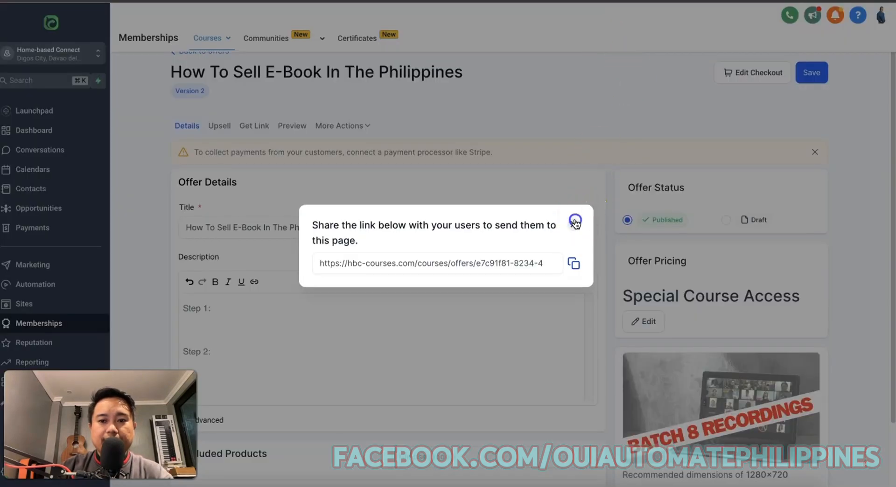
pyautogui.click(574, 224)
# Choose Clone for the HBC | EBOOK SELLING funnel in the Funnels list.
pyautogui.click(54, 307)
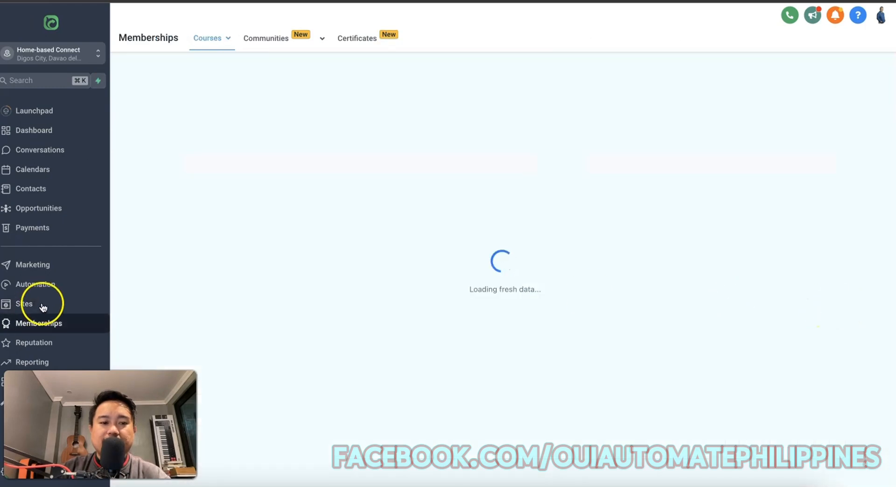
pyautogui.click(42, 304)
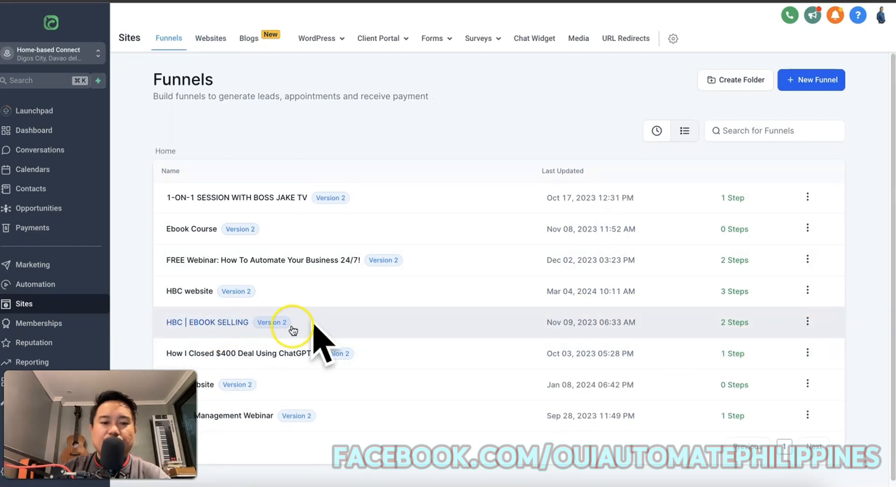
pyautogui.click(811, 323)
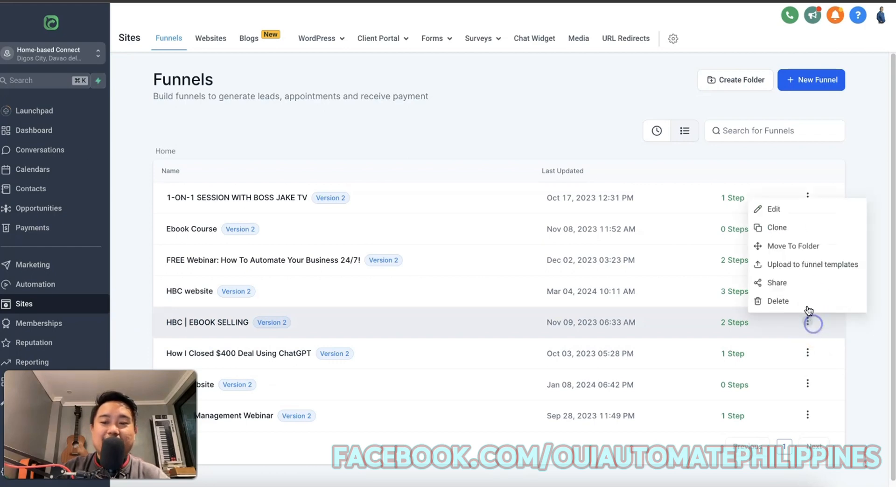
pyautogui.click(807, 233)
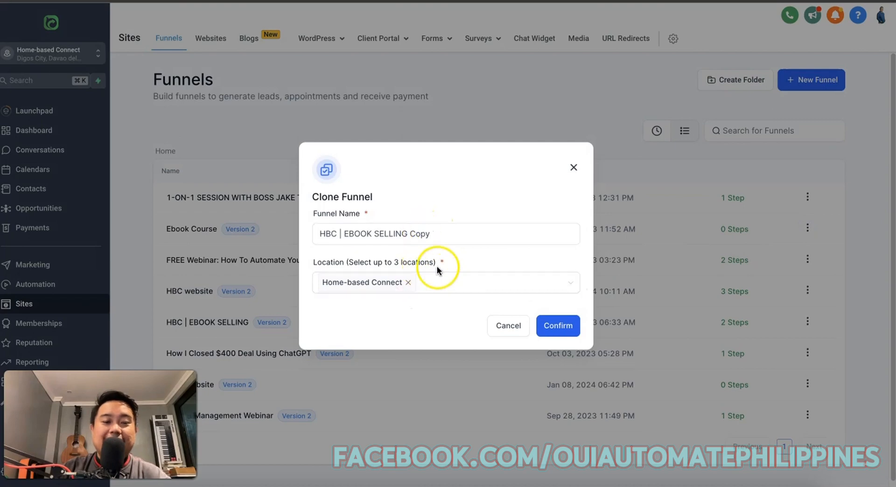
# Rename the clone to 'Ebook Testing Website'.
pyautogui.doubleClick(454, 241)
pyautogui.tripleClick(451, 239)
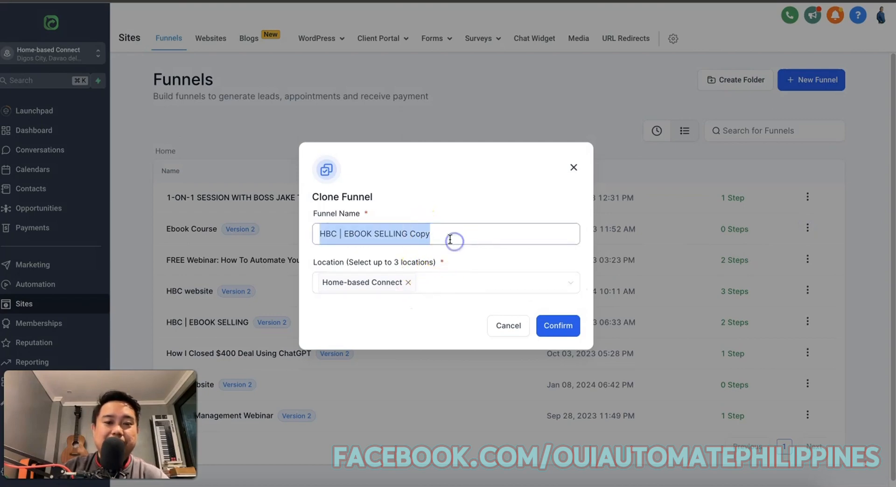
pyautogui.write('hbc')
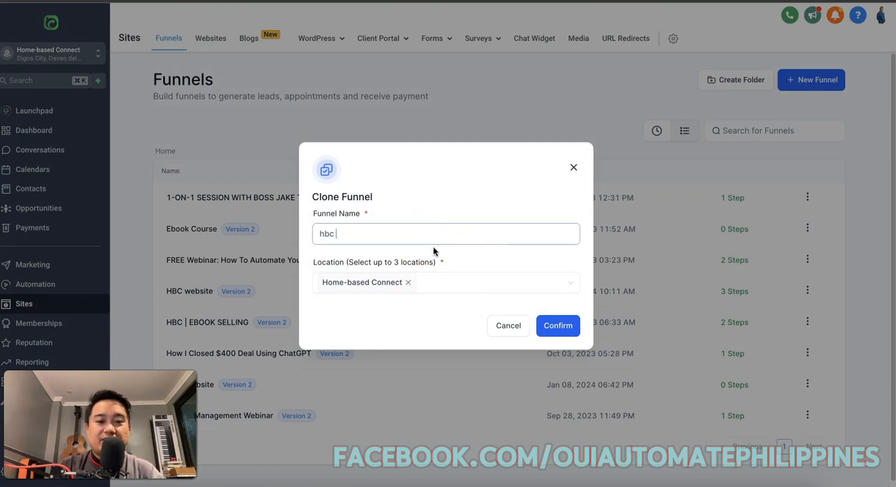
pyautogui.press('BackSpace')
pyautogui.press('BackSpace')
pyautogui.press('BackSpace')
pyautogui.write('Ebo')
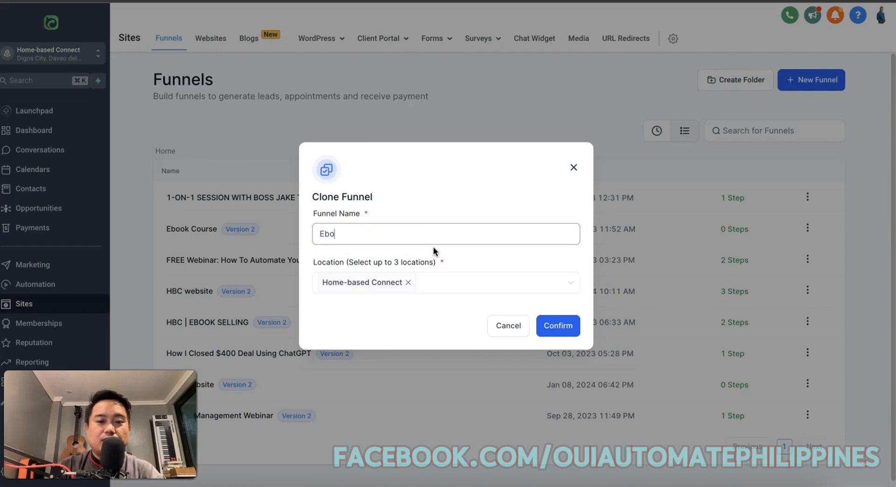
pyautogui.write('ok Testing Web')
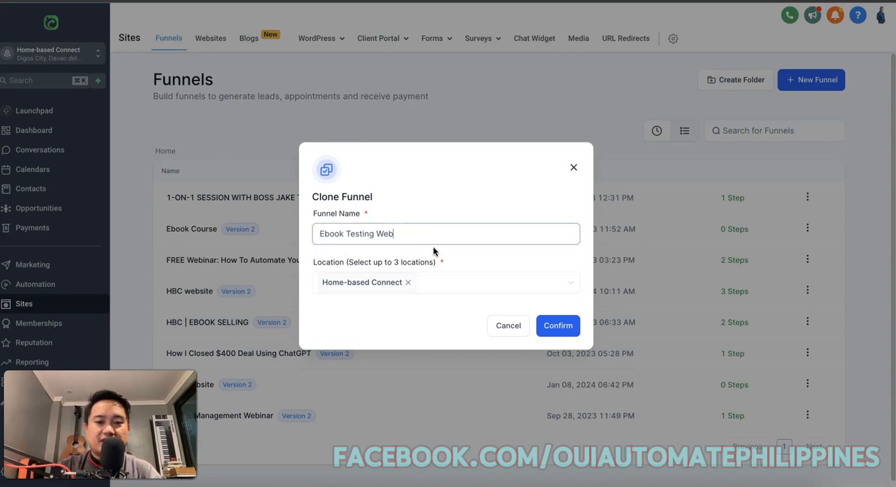
pyautogui.write('site')
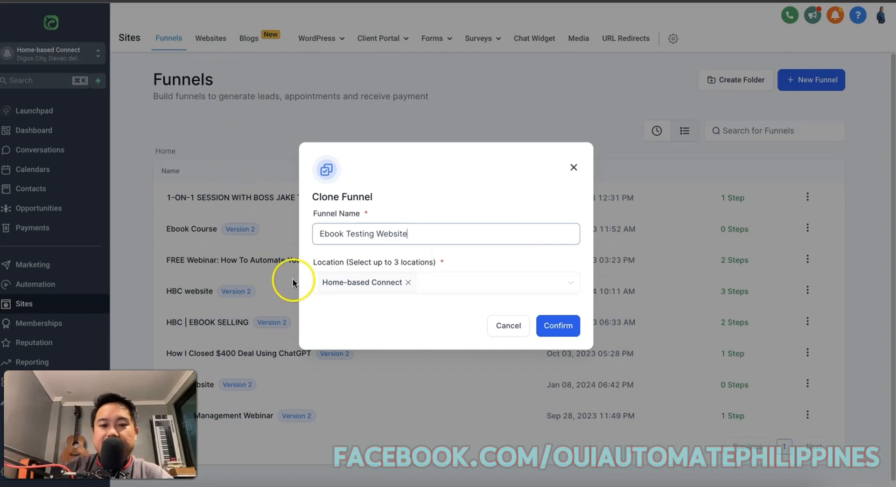
# Confirm the clone and open the new Ebook Testing Website funnel.
pyautogui.click(577, 321)
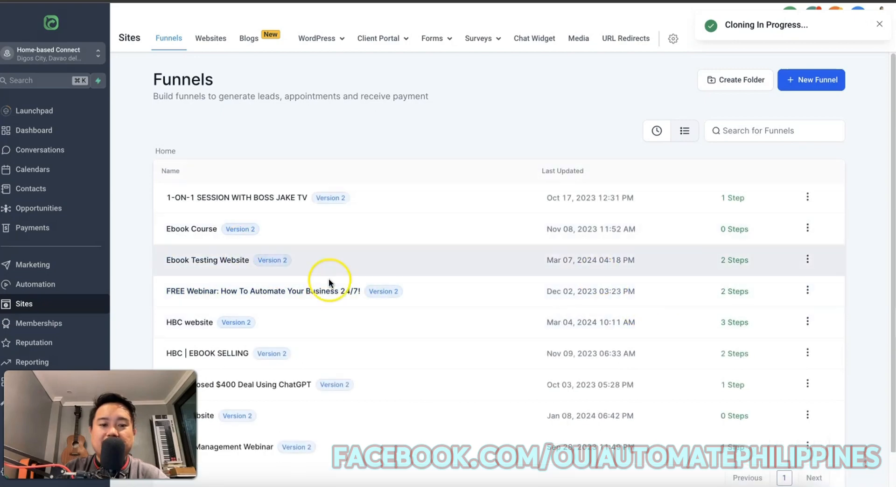
pyautogui.scroll(-1, 346, 364)
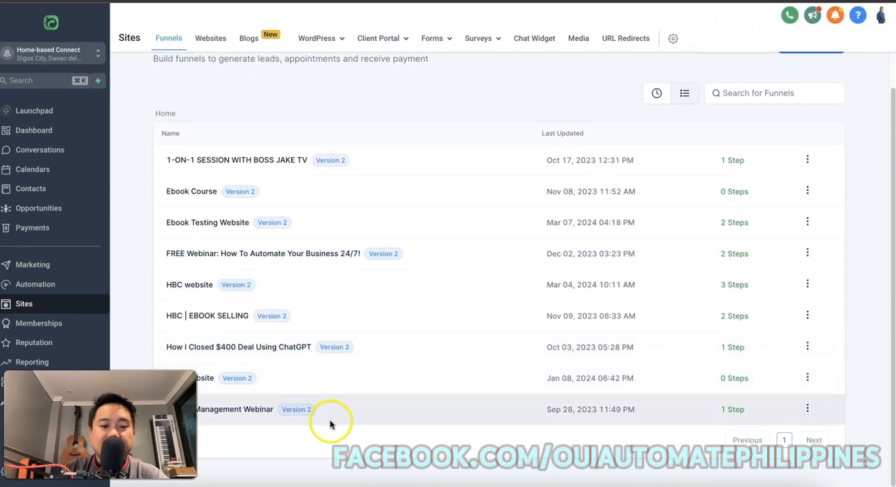
pyautogui.scroll(1, 359, 401)
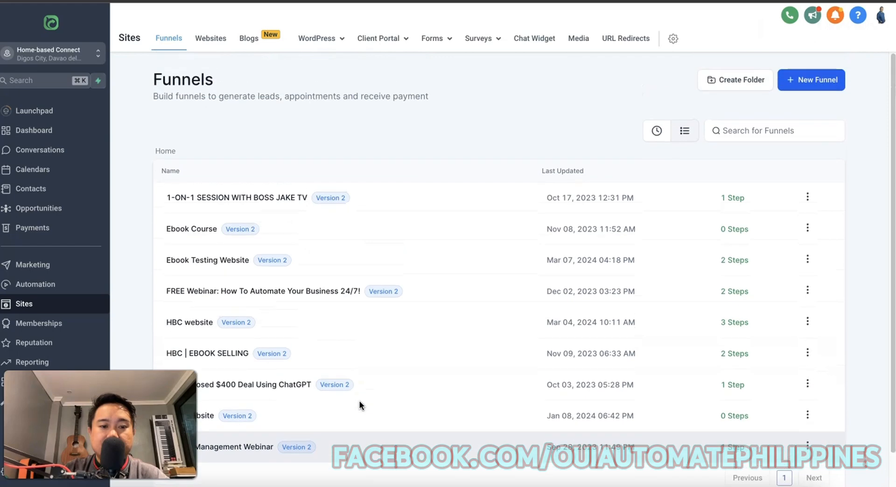
pyautogui.click(378, 279)
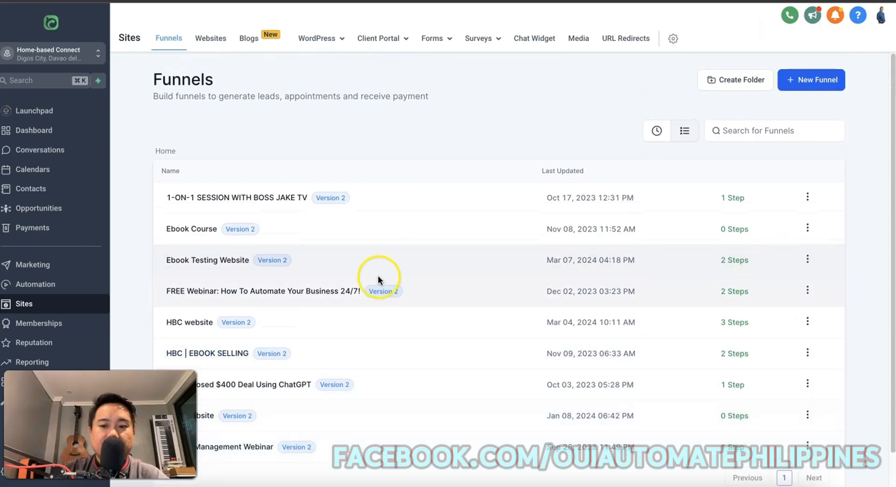
pyautogui.click(232, 260)
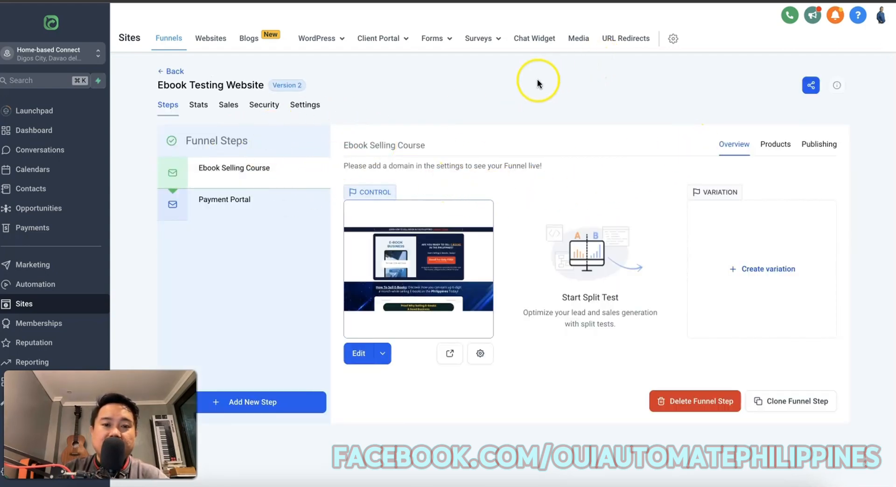
# Pick home-basedconnect.com as the domain in funnel Settings, then return to the Steps overview.
pyautogui.click(315, 108)
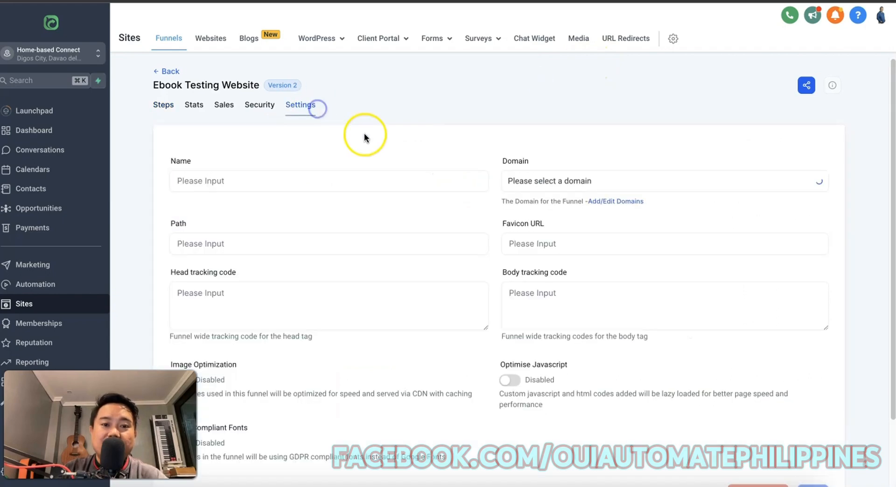
pyautogui.click(591, 181)
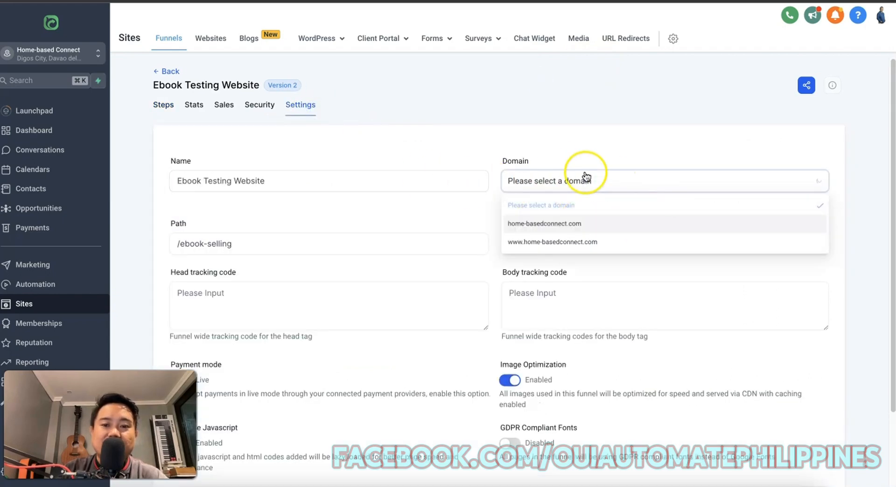
pyautogui.click(587, 225)
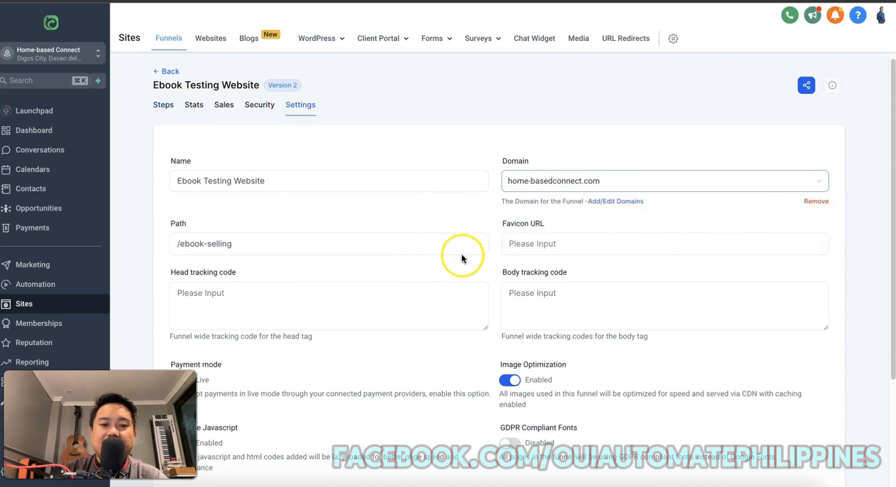
pyautogui.click(164, 105)
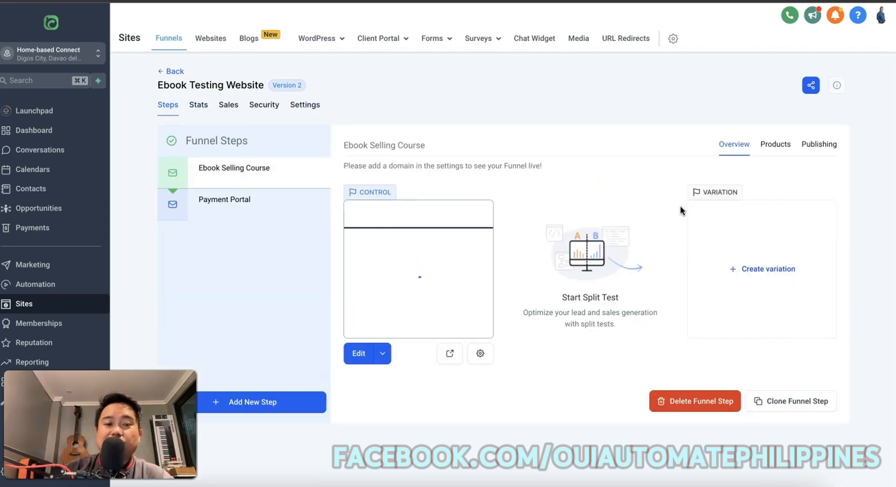
pyautogui.click(305, 106)
pyautogui.click(557, 243)
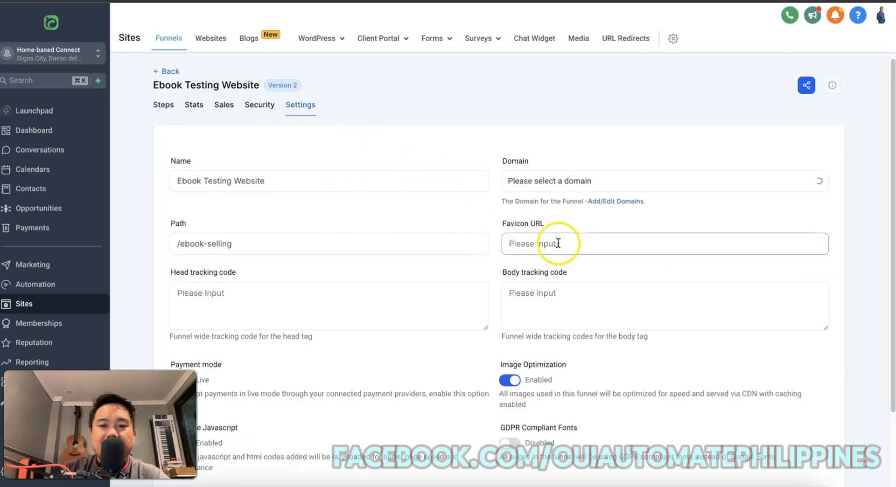
pyautogui.click(163, 105)
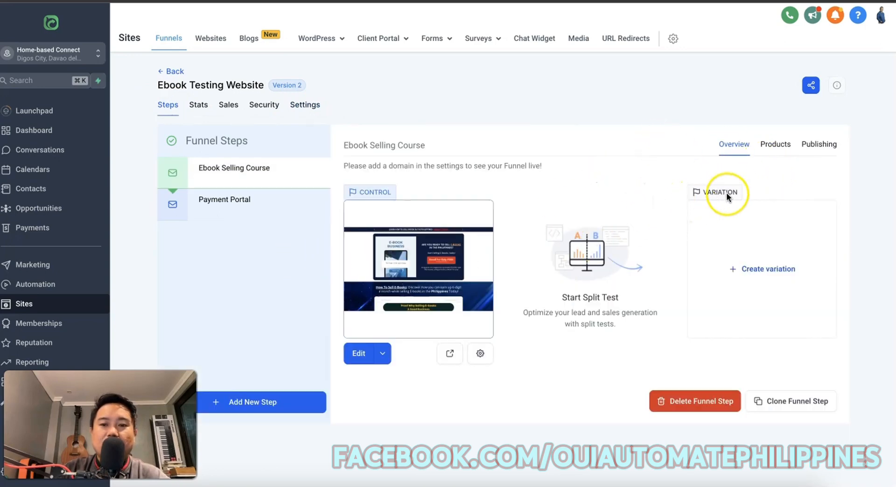
# Change the Ebook Selling Course Step Url to /ebooks-selling and update the step.
pyautogui.click(821, 144)
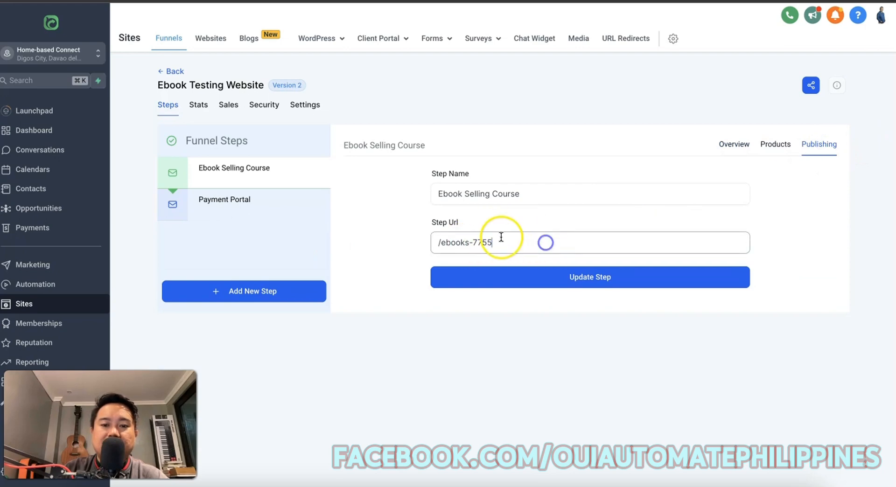
pyautogui.moveTo(473, 243); pyautogui.dragTo(540, 244)
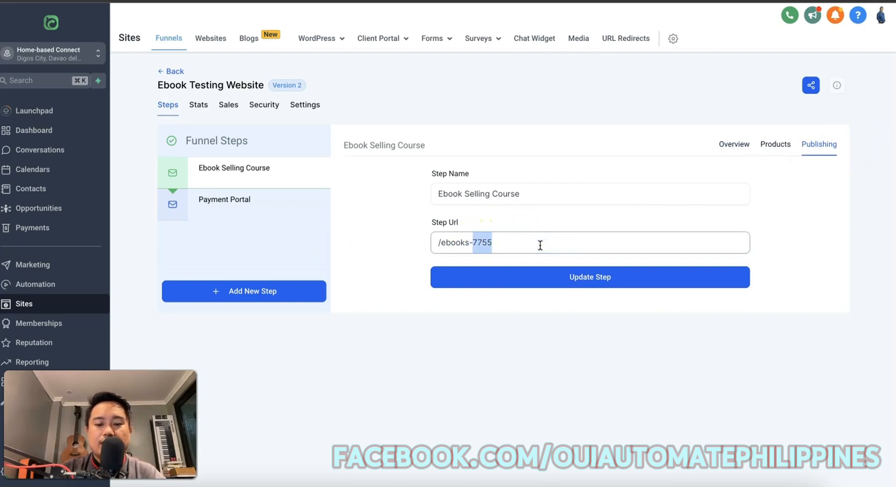
pyautogui.write('selling')
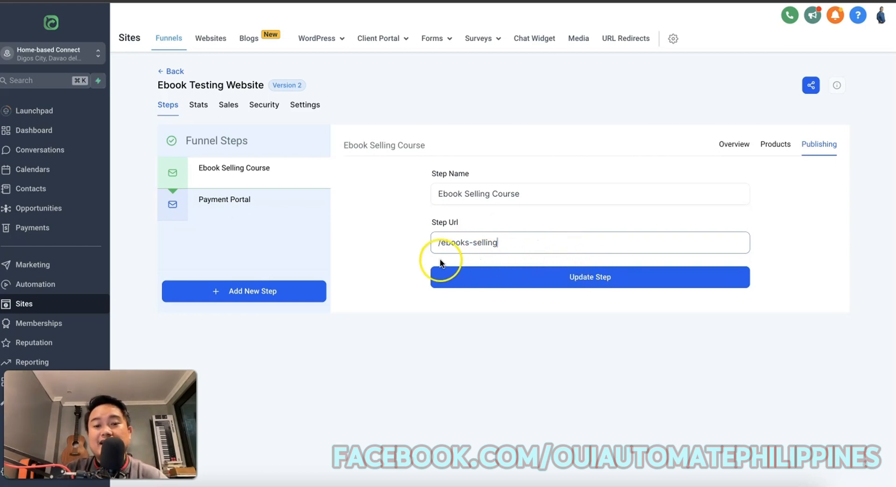
pyautogui.click(566, 279)
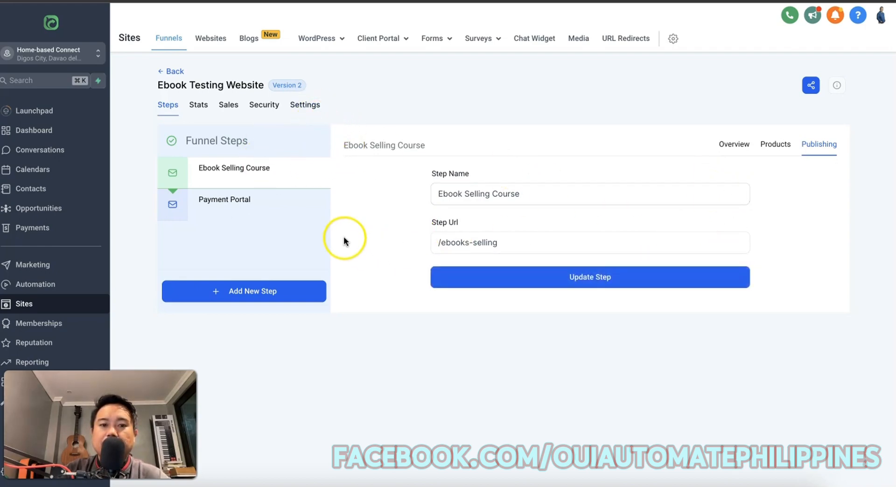
pyautogui.click(257, 210)
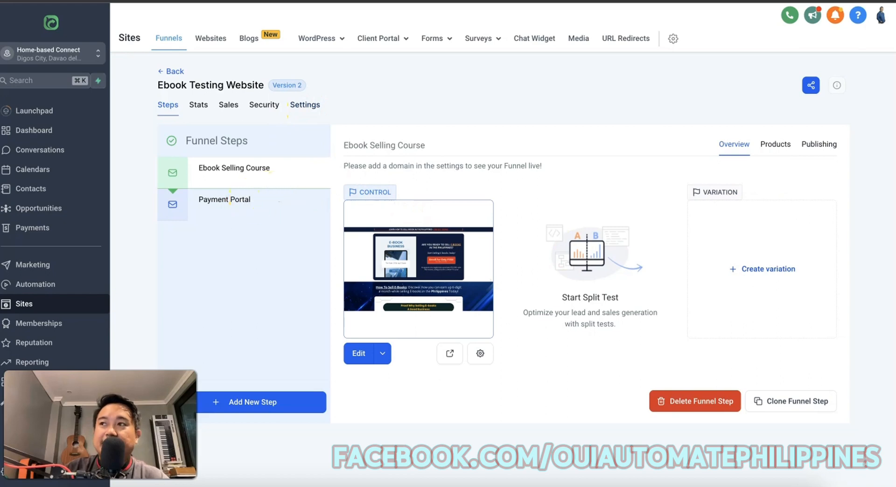
# Select home-basedconnect.com in the funnel Settings Domain dropdown and save.
pyautogui.moveTo(891, 220)
pyautogui.mouseDown()
pyautogui.moveTo(476, 343)
pyautogui.moveTo(895, 232)
pyautogui.mouseUp()
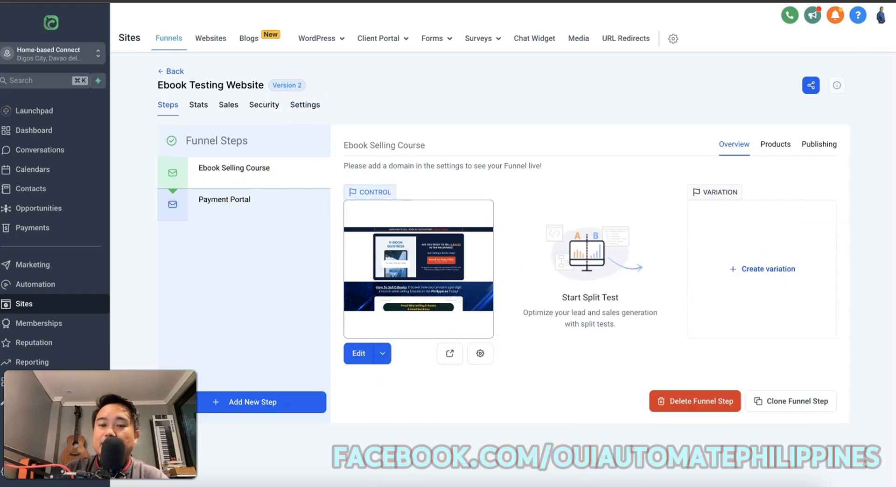
pyautogui.click(297, 108)
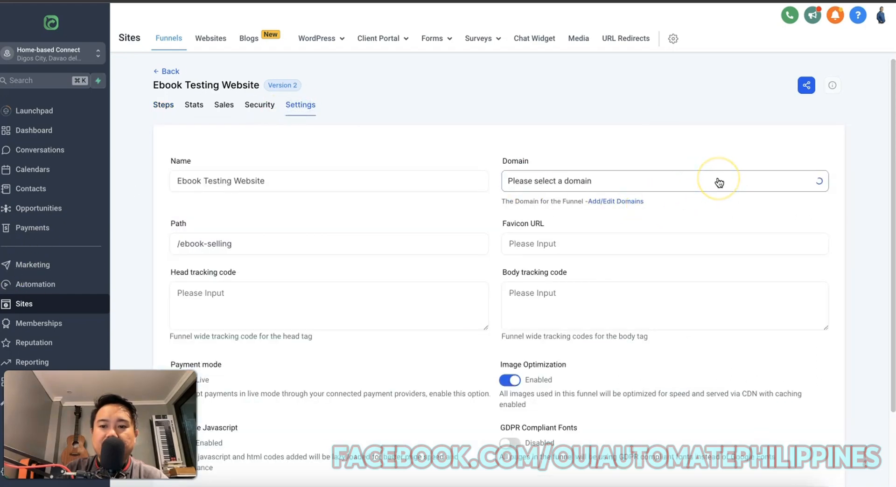
pyautogui.click(718, 180)
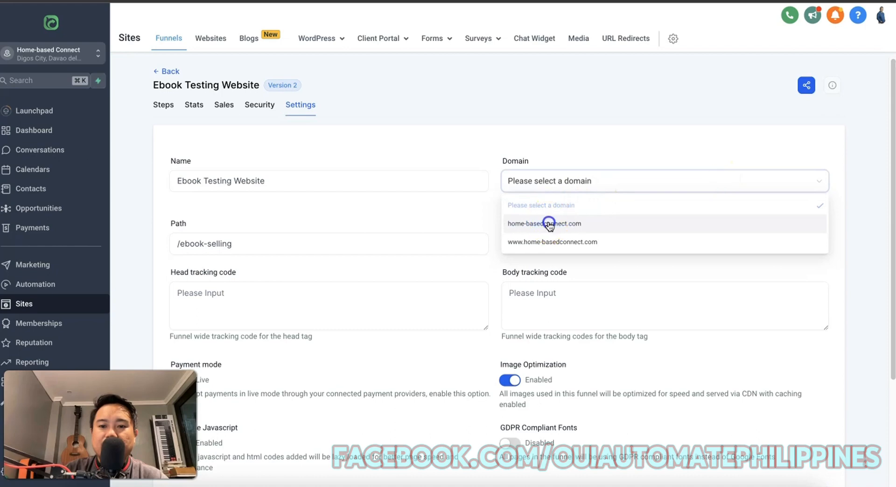
pyautogui.click(553, 223)
pyautogui.scroll(-3, 729, 270)
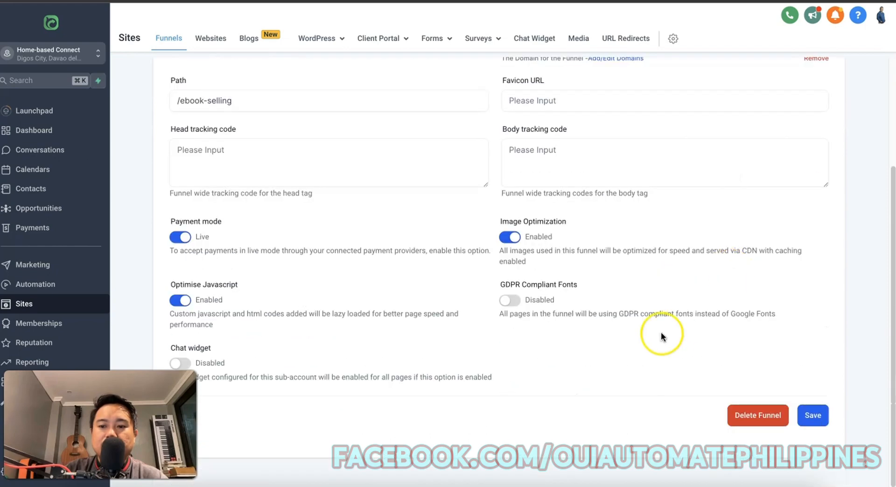
pyautogui.click(808, 415)
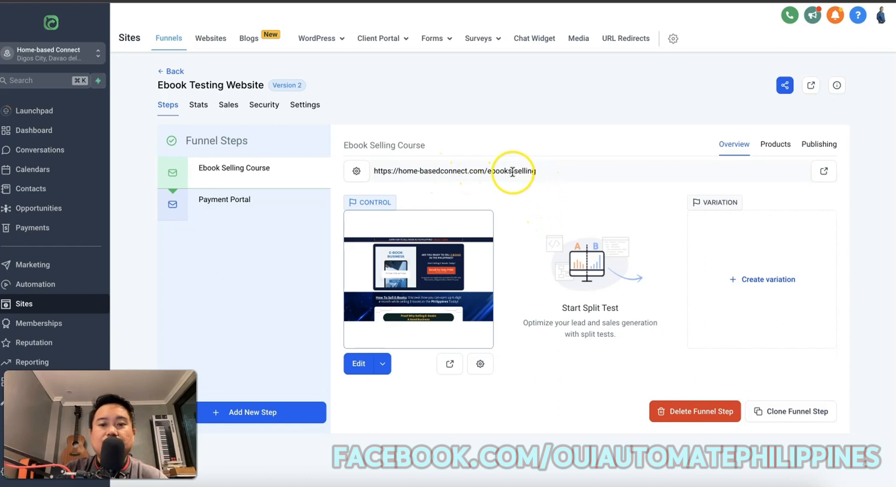
# Preview the live ebook sales page, scrolling through it, then close the preview tab.
pyautogui.click(449, 367)
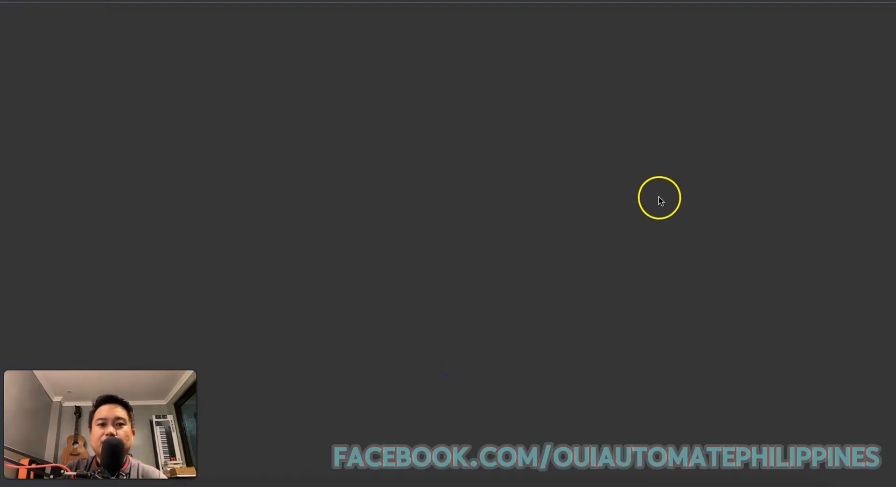
pyautogui.scroll(-15, 642, 206)
pyautogui.scroll(-15, 672, 255)
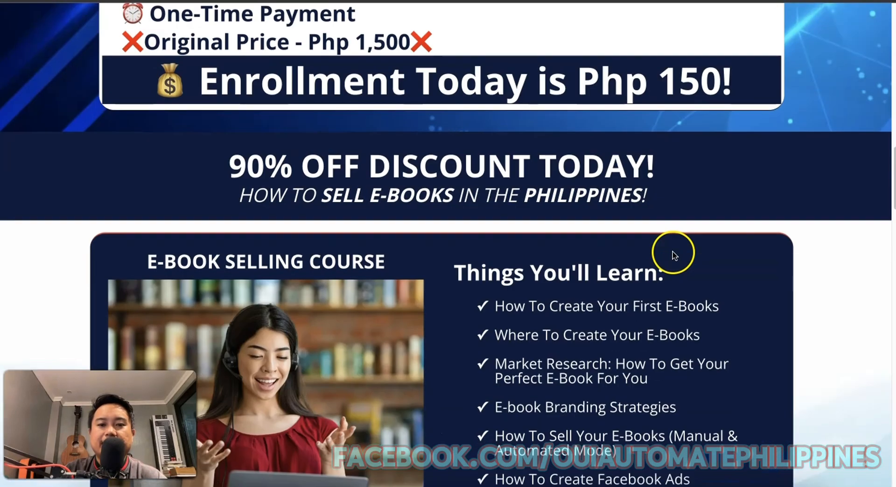
pyautogui.scroll(8, 671, 252)
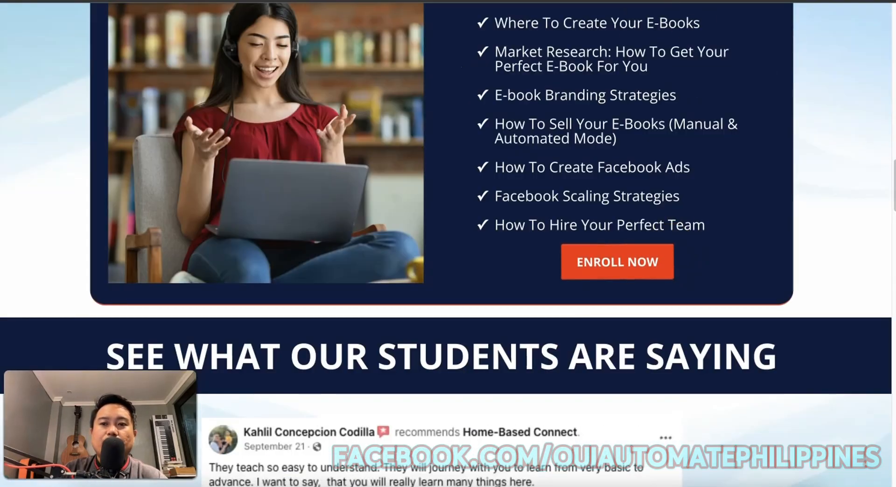
pyautogui.press('super+w')
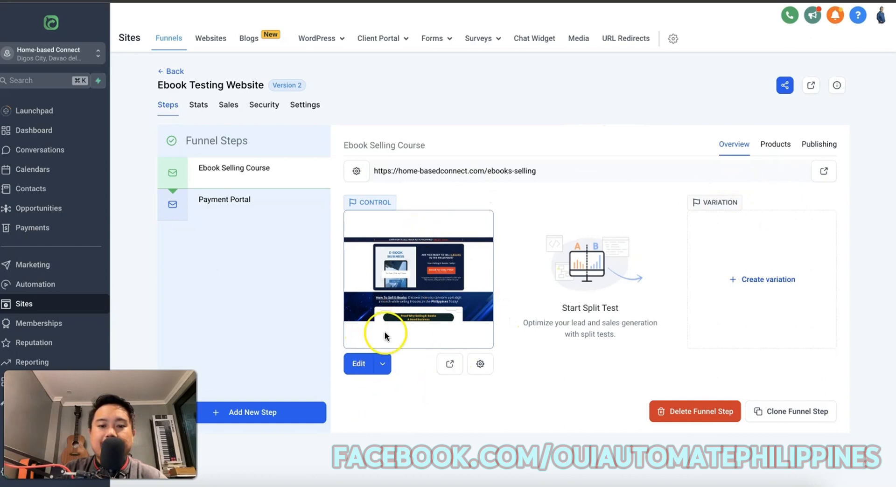
# Open the Ebook Selling Course page in the editor via Edit in a New Tab.
pyautogui.click(382, 363)
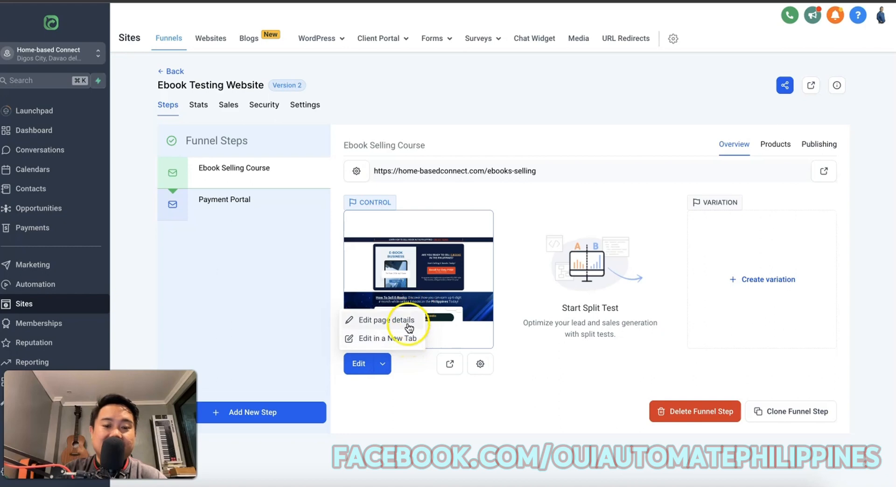
pyautogui.click(411, 344)
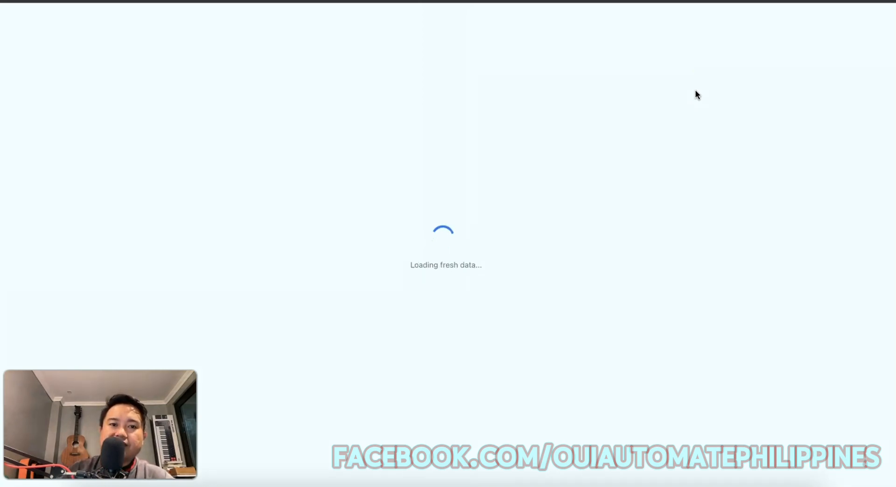
pyautogui.click(871, 1)
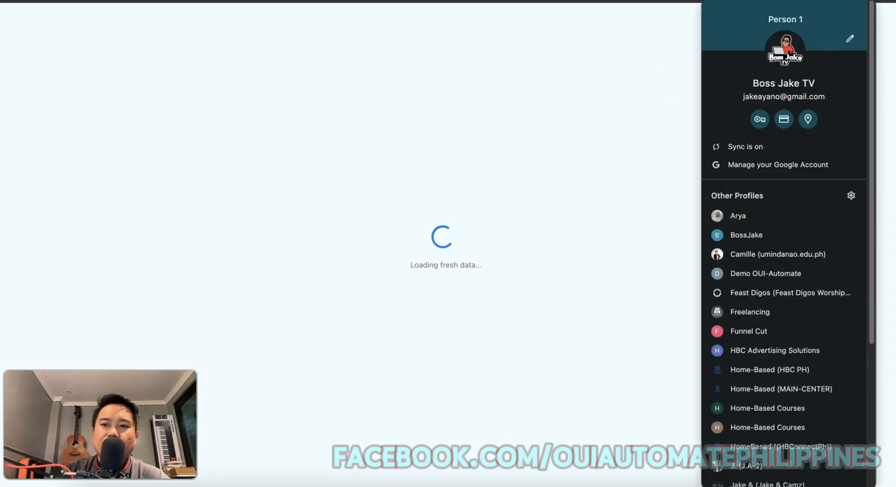
# Expand Payment Links in the Xendit sidebar and start a new link with Create Payment Link.
pyautogui.click(637, 122)
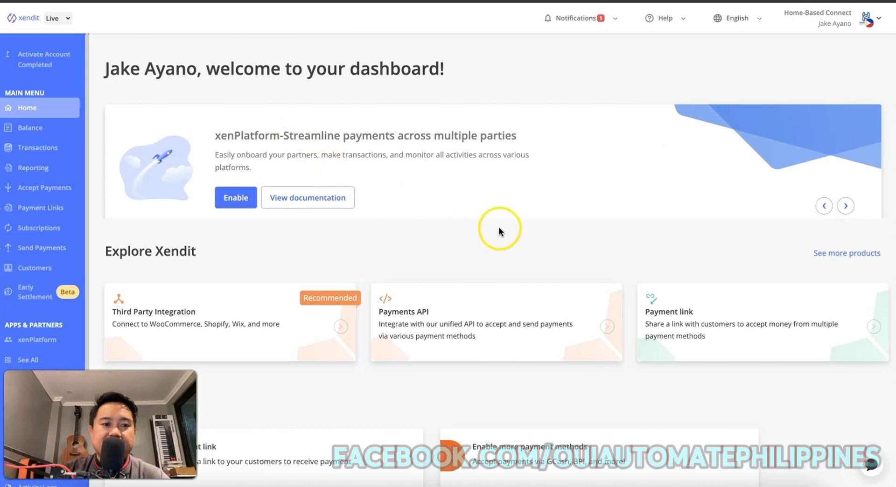
pyautogui.scroll(-7, 502, 232)
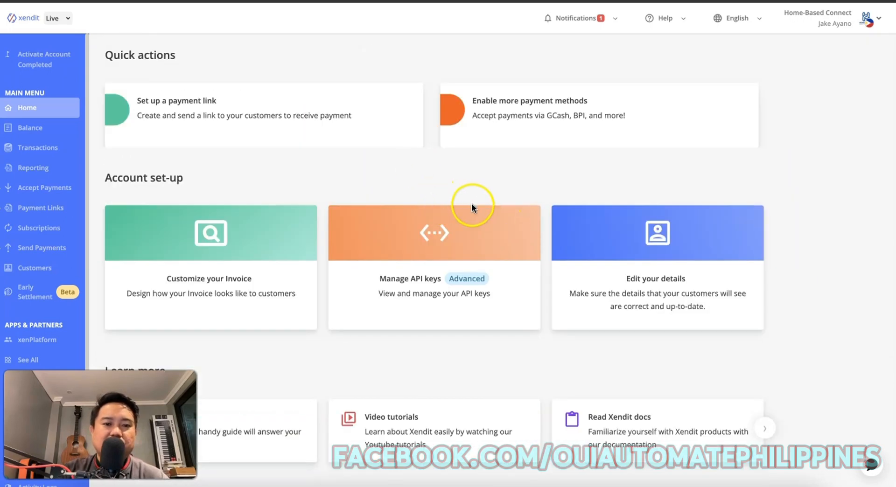
pyautogui.scroll(3, 469, 204)
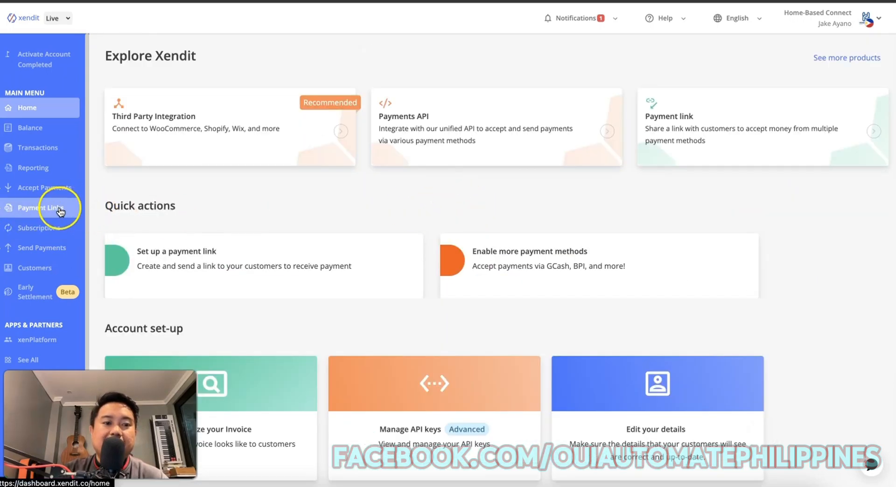
pyautogui.click(40, 209)
pyautogui.click(60, 231)
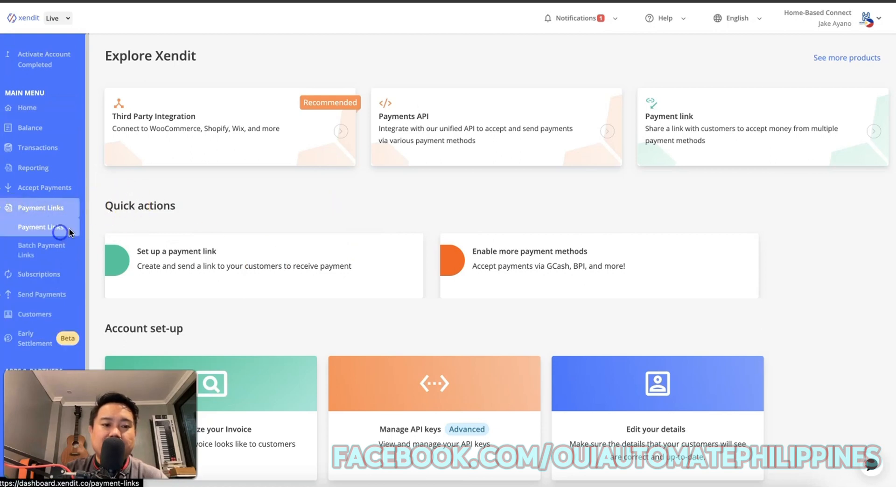
pyautogui.click(816, 101)
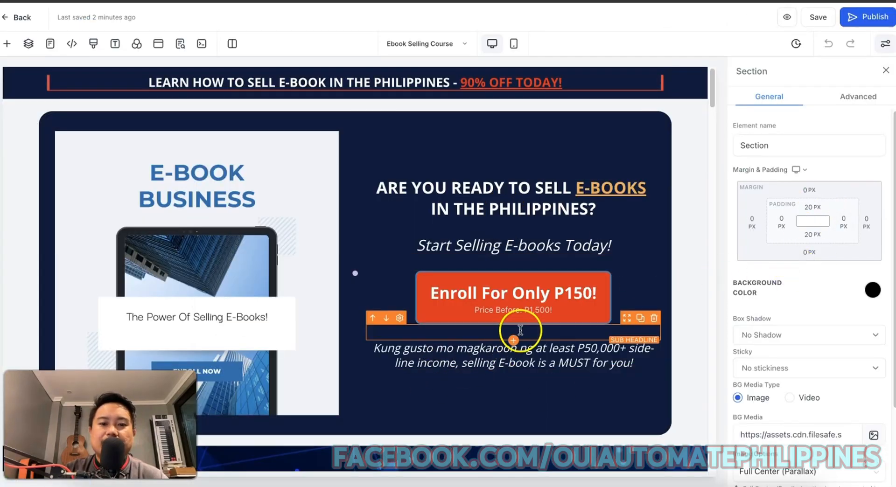
pyautogui.scroll(-20, 520, 329)
pyautogui.scroll(-10, 525, 324)
pyautogui.scroll(20, 525, 325)
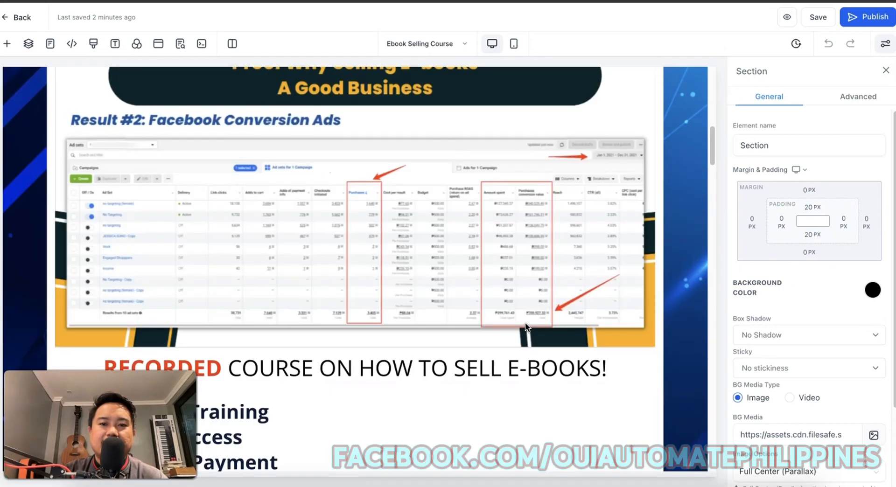
pyautogui.scroll(20, 524, 323)
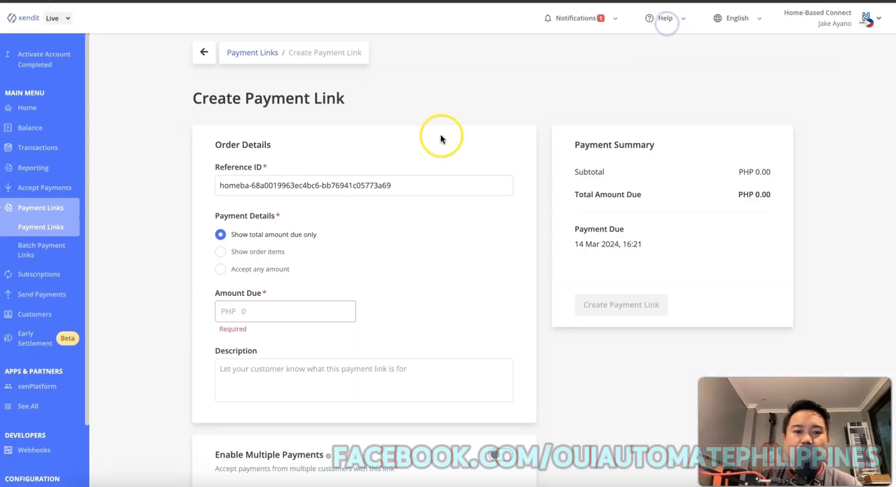
# Enter an amount due of 250 and replace the reference ID with 'hbc'.
pyautogui.click(268, 312)
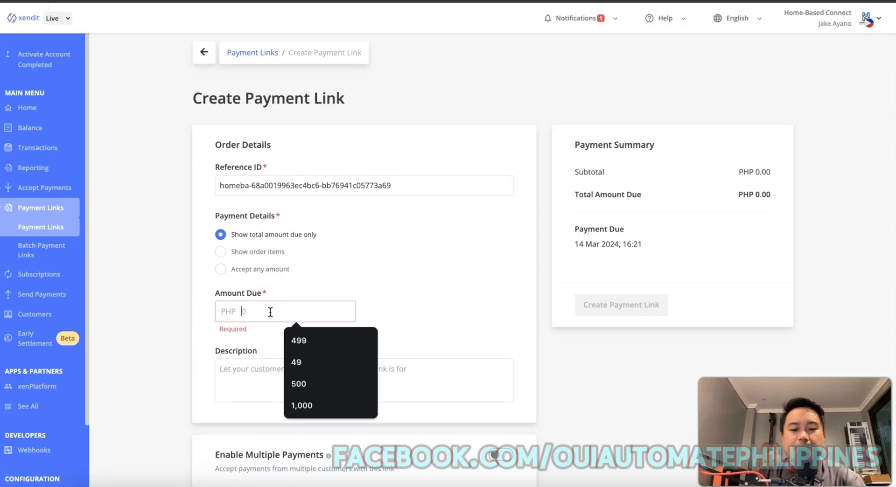
pyautogui.write('250')
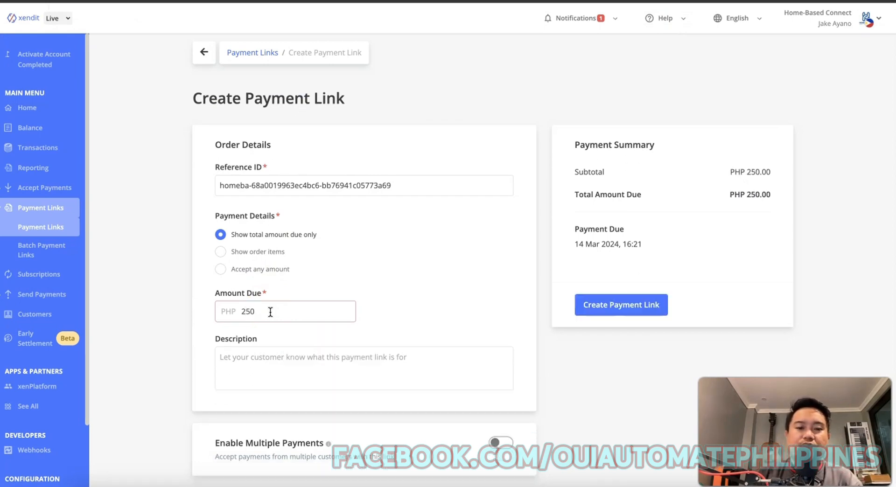
pyautogui.tripleClick(327, 186)
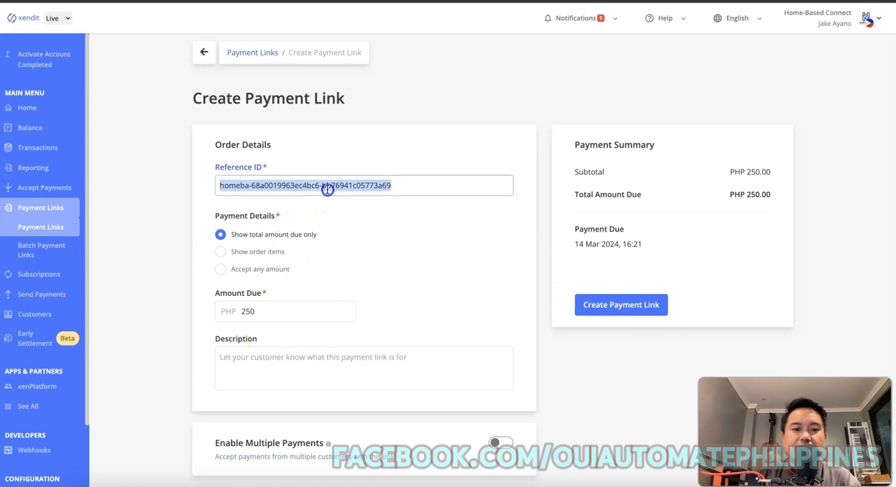
pyautogui.write('hbc-ebook-selling-course')
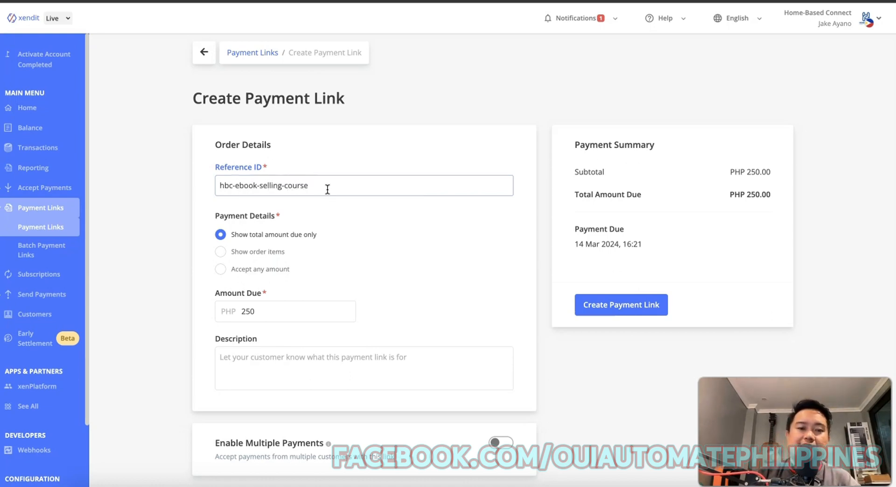
# Describe the link as '(1) Lifetime Access To The Course: How To Sell EBooks In The Philippines'.
pyautogui.click(293, 311)
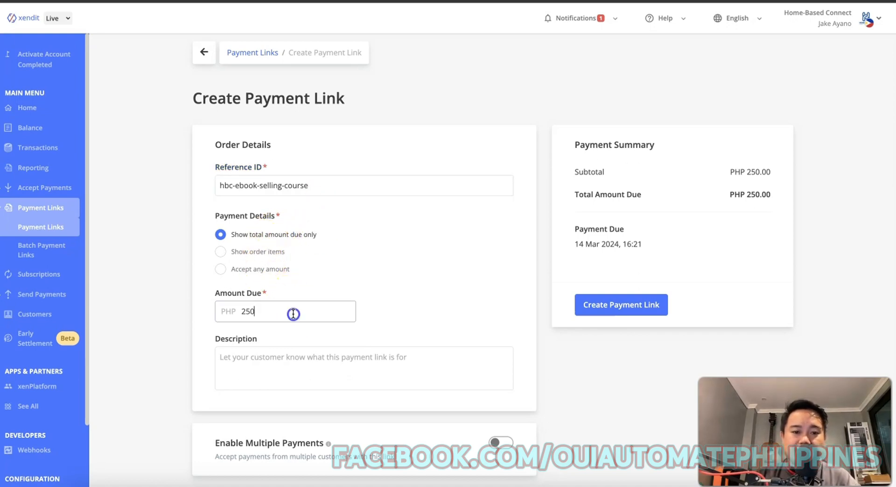
pyautogui.click(294, 365)
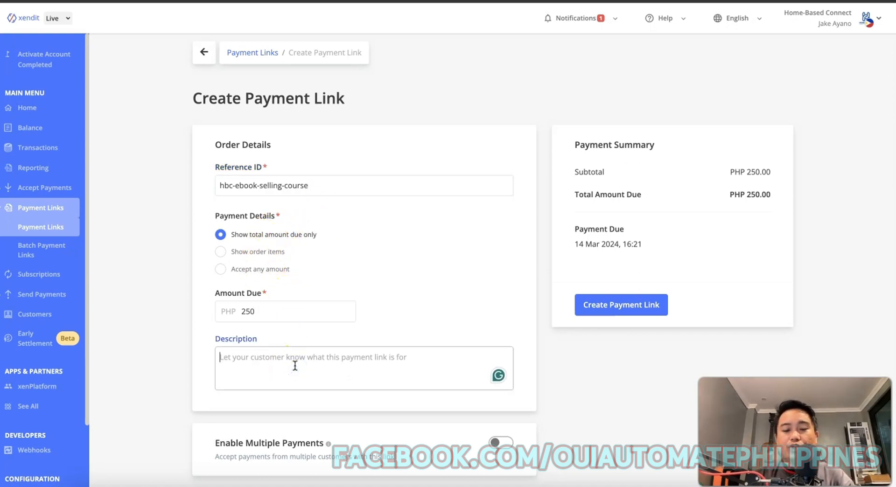
pyautogui.write('(')
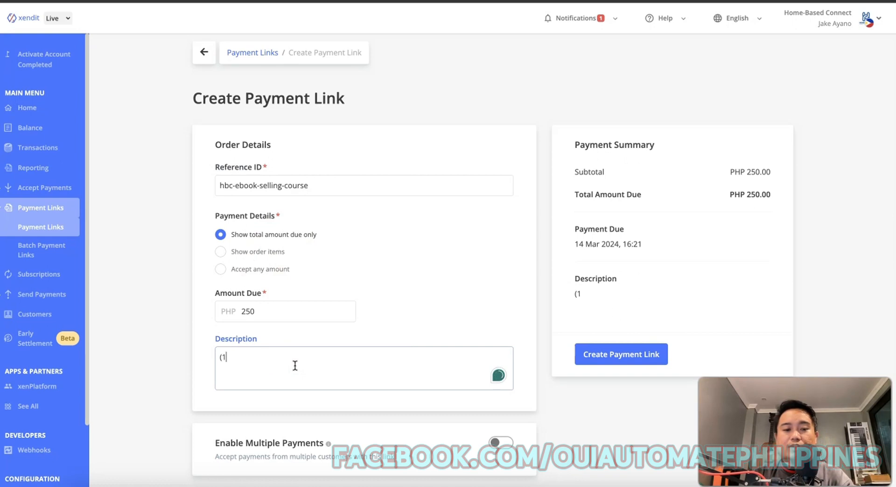
pyautogui.write('1) Lifetime')
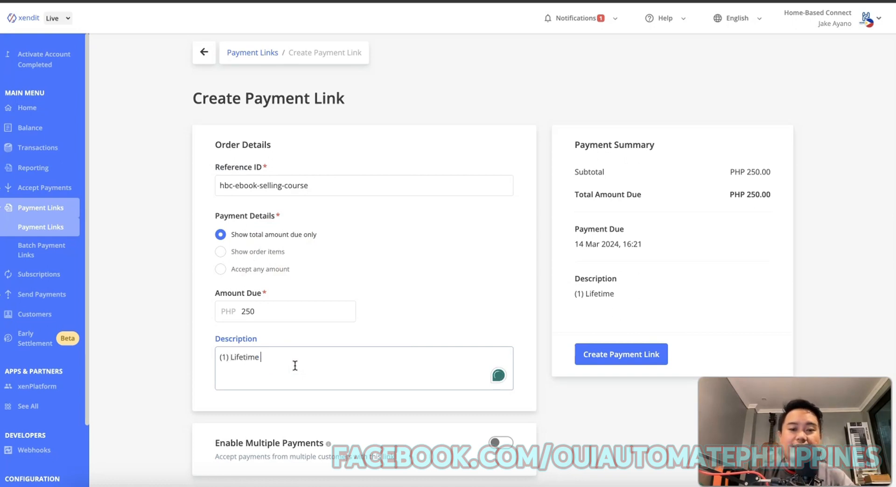
pyautogui.write(' Access To')
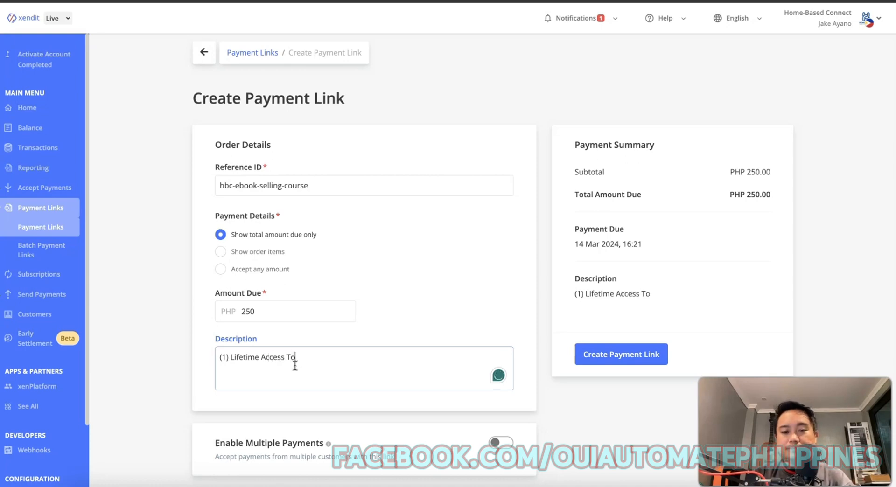
pyautogui.write(' The Co')
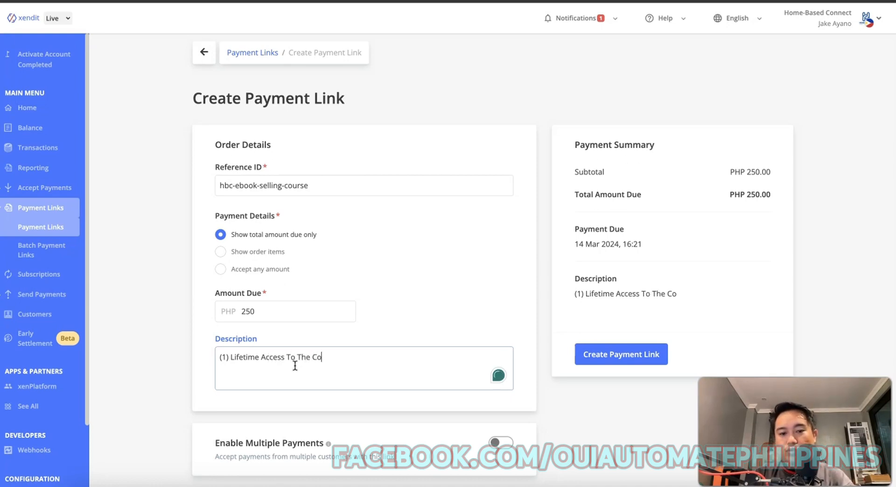
pyautogui.write('urse: How To Sell EBooks In The Philippines')
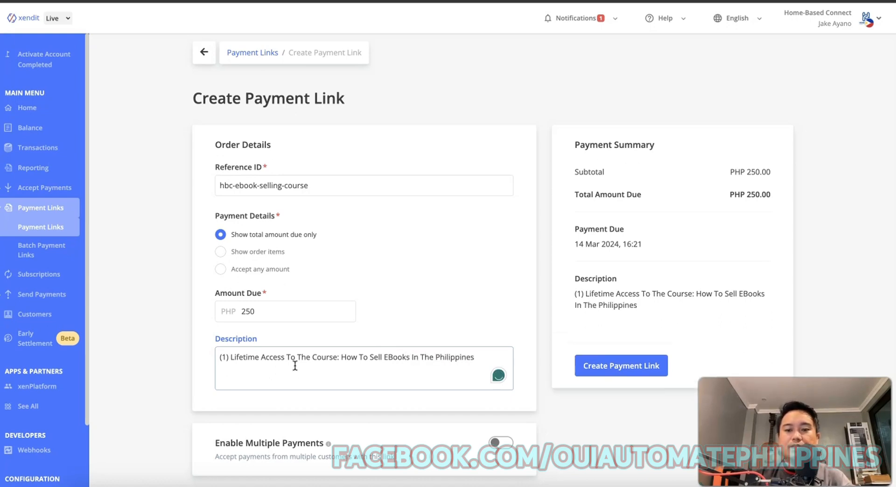
# Enable multiple payments and set the custom link URL to ebooks-selling.
pyautogui.click(176, 274)
pyautogui.scroll(-3, 196, 248)
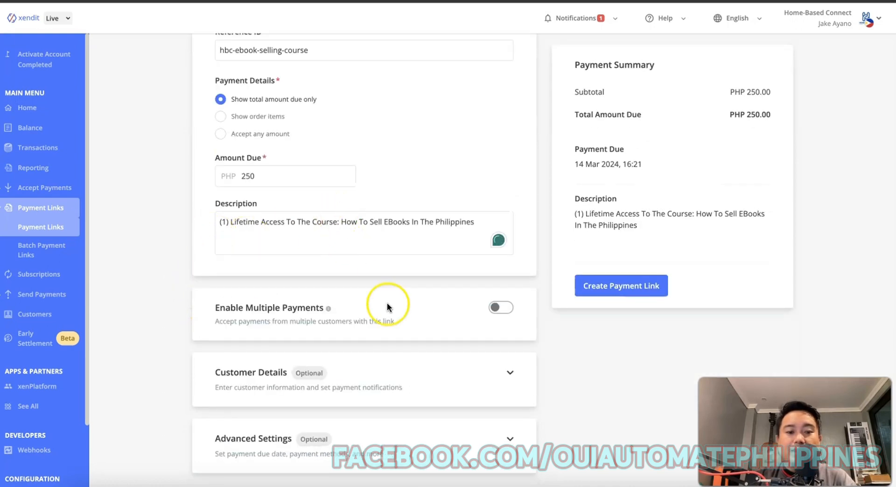
pyautogui.click(501, 308)
pyautogui.scroll(-2, 425, 297)
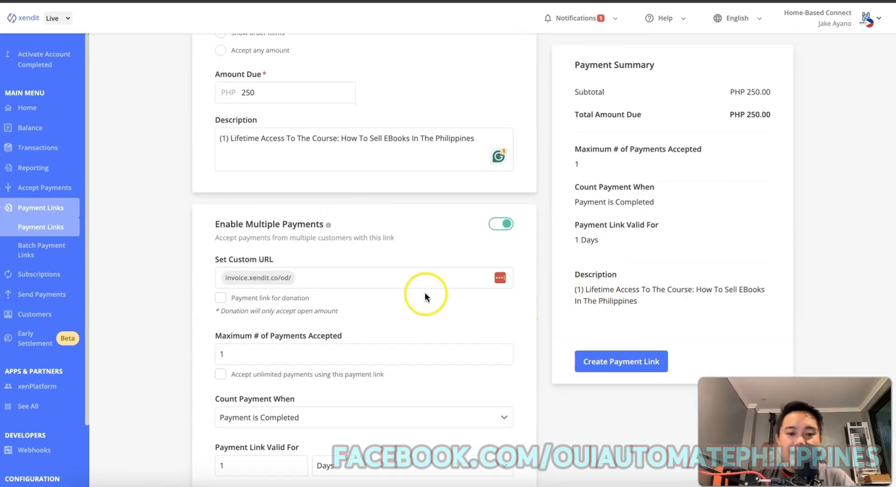
pyautogui.click(433, 277)
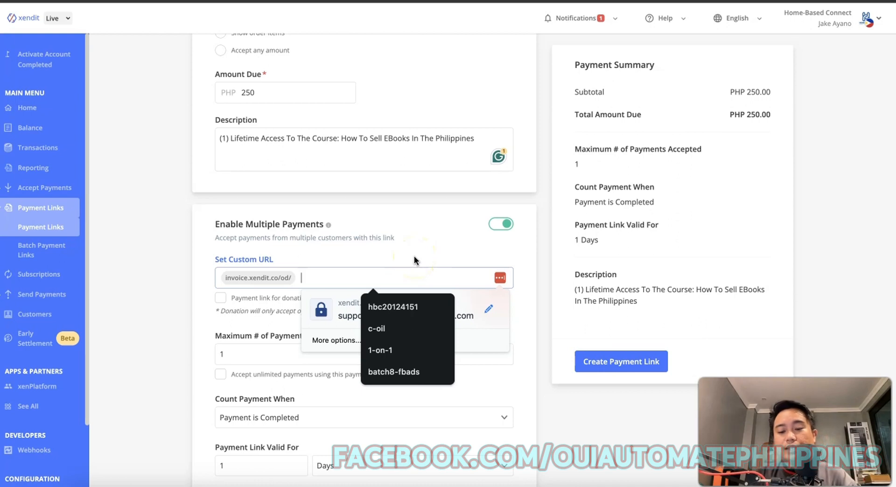
pyautogui.write('eb')
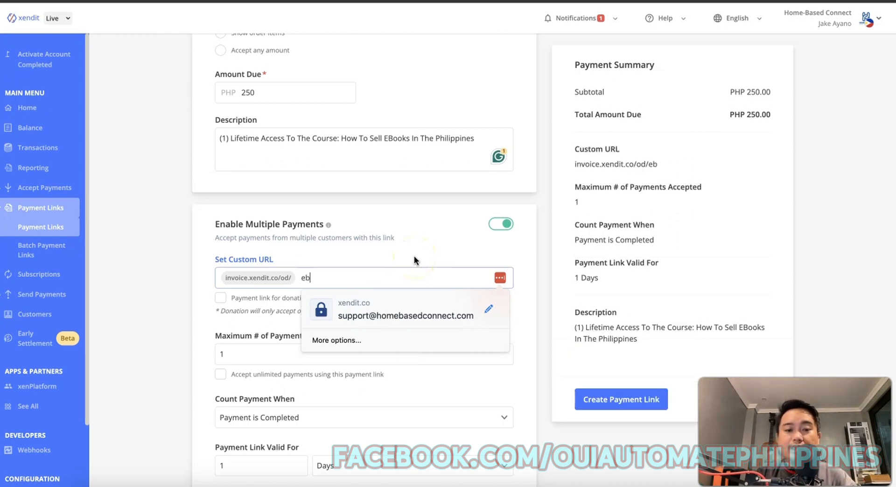
pyautogui.write('ooks-selling')
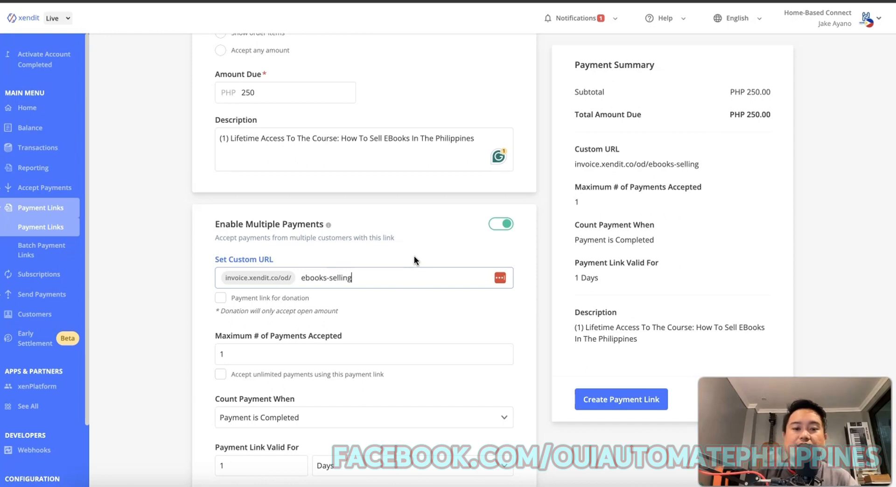
pyautogui.click(136, 283)
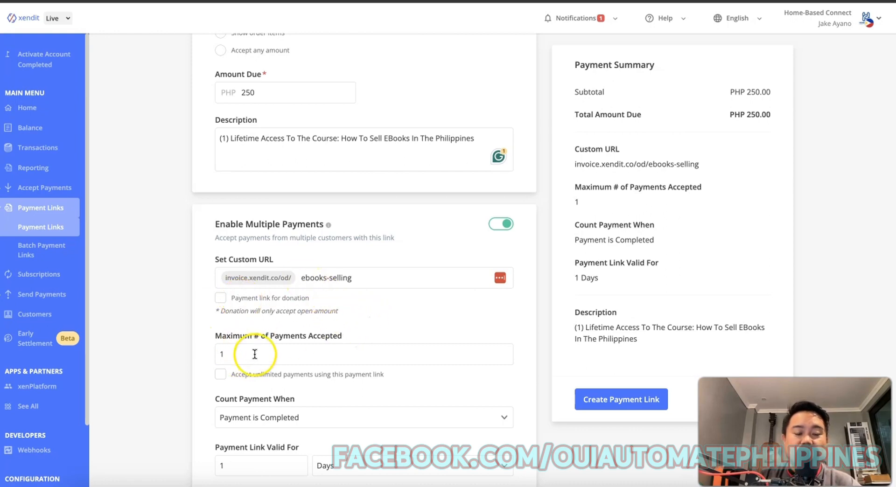
# Accept unlimited payments and make the link valid for 7 days.
pyautogui.scroll(-2, 238, 280)
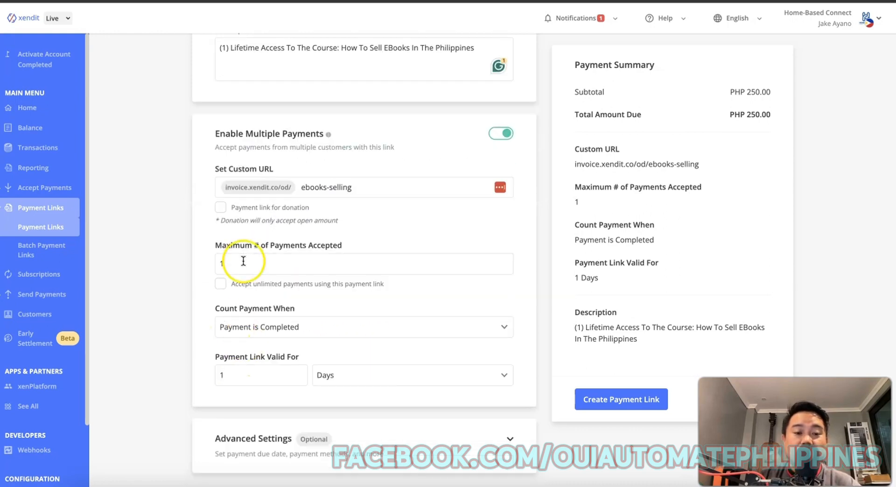
pyautogui.click(222, 287)
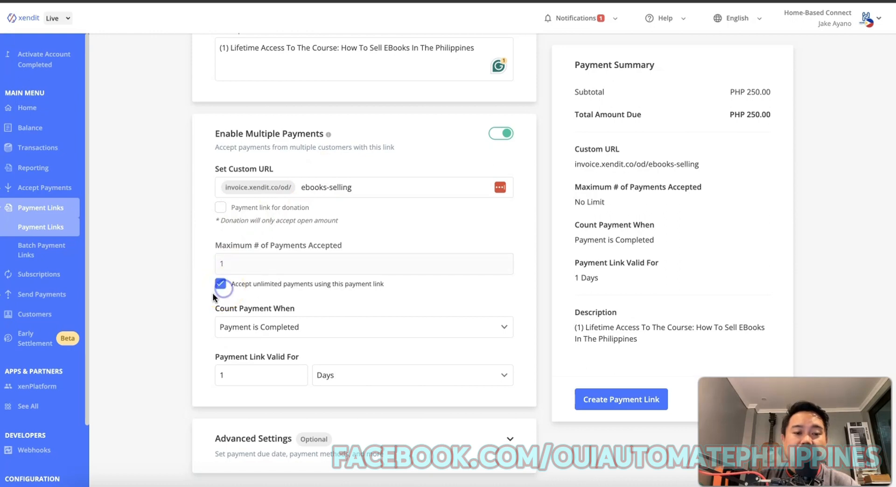
pyautogui.click(289, 374)
pyautogui.press('BackSpace')
pyautogui.write('7')
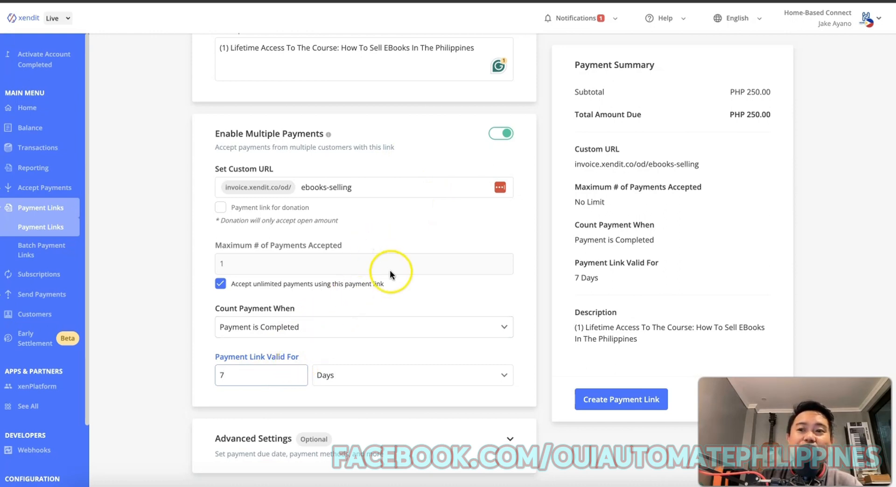
pyautogui.click(207, 225)
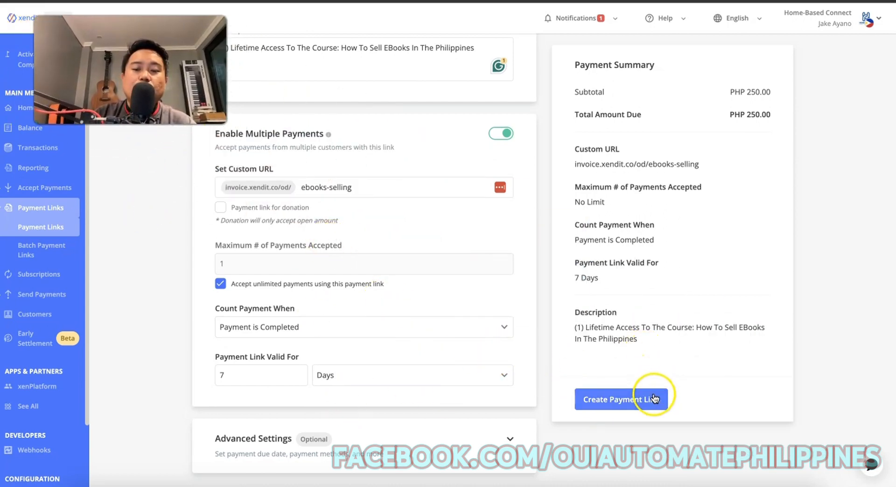
# Expand Advanced Settings and check the hbc-courses offer URL from the note in a new tab.
pyautogui.click(510, 442)
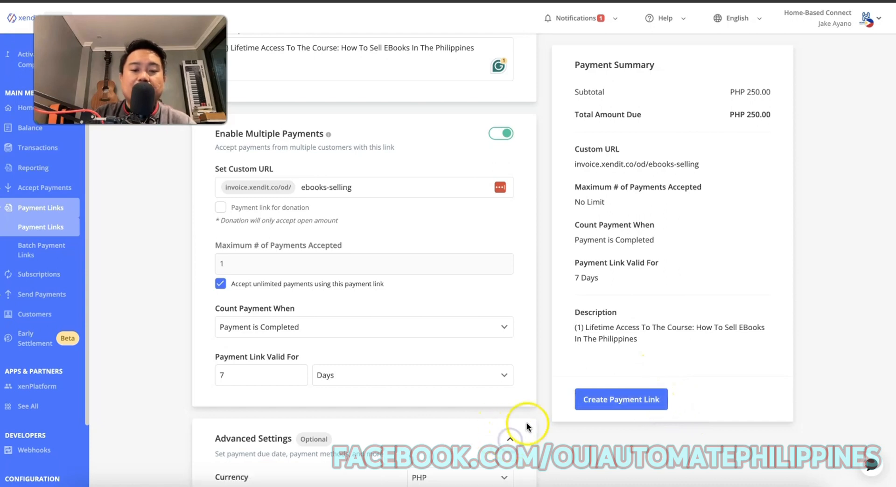
pyautogui.scroll(-3, 564, 328)
pyautogui.scroll(-3, 503, 334)
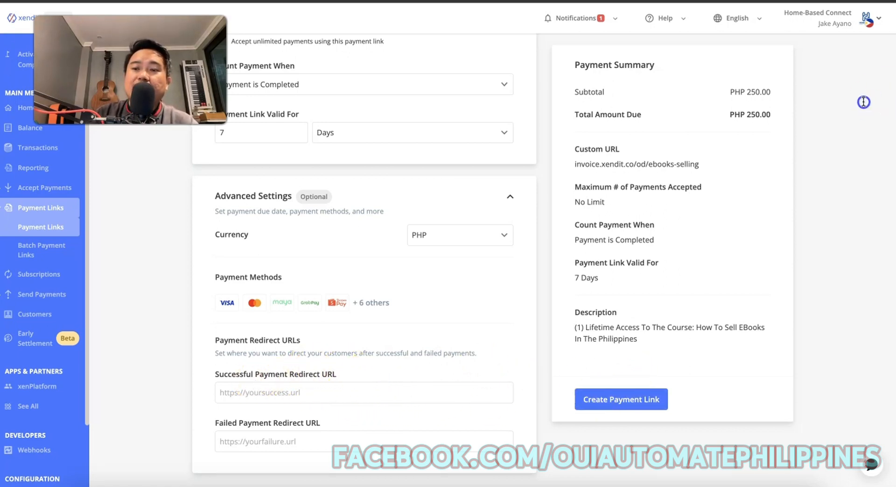
pyautogui.moveTo(895, 111); pyautogui.dragTo(797, 126)
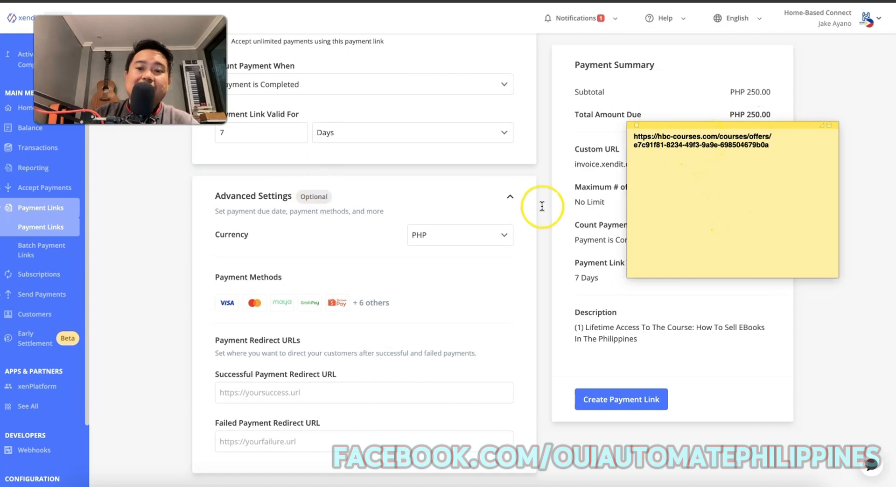
pyautogui.tripleClick(694, 144)
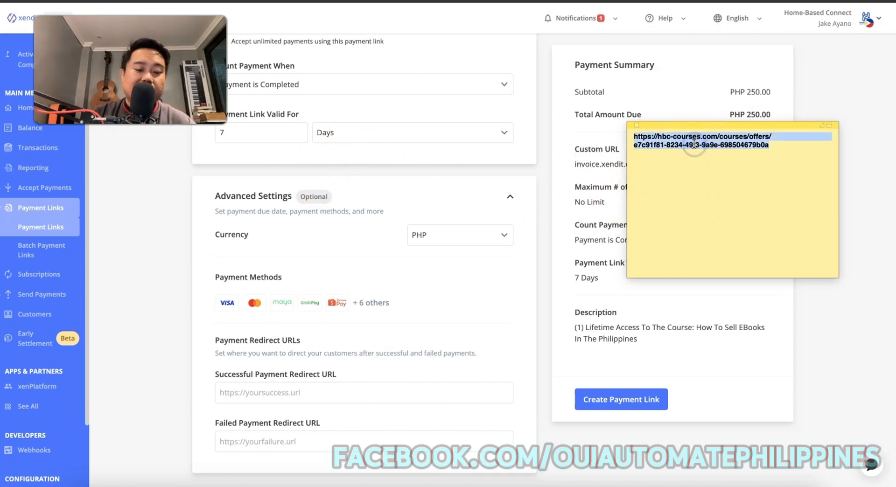
pyautogui.click(414, 3)
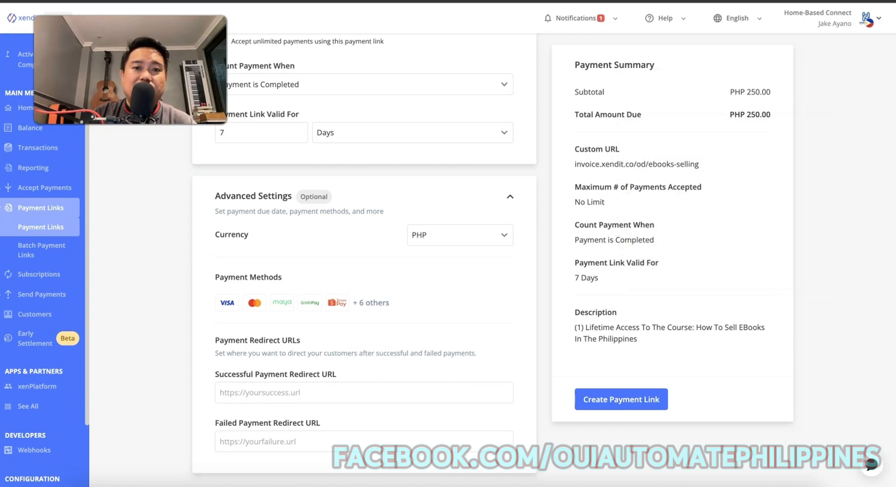
pyautogui.press('super+t')
pyautogui.write('https://hbc-courses.com/courses/offers/e7c91f81-8234-49f3-9a9e-698504679b0a')
pyautogui.press('Return')
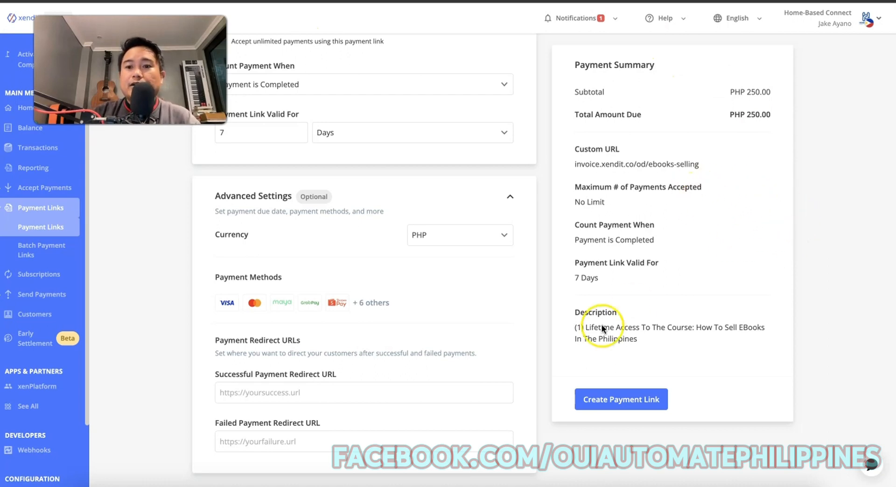
# Paste the hbc-courses offer URL into Successful Payment Redirect URL.
pyautogui.press('super+Tab')
pyautogui.tripleClick(759, 147)
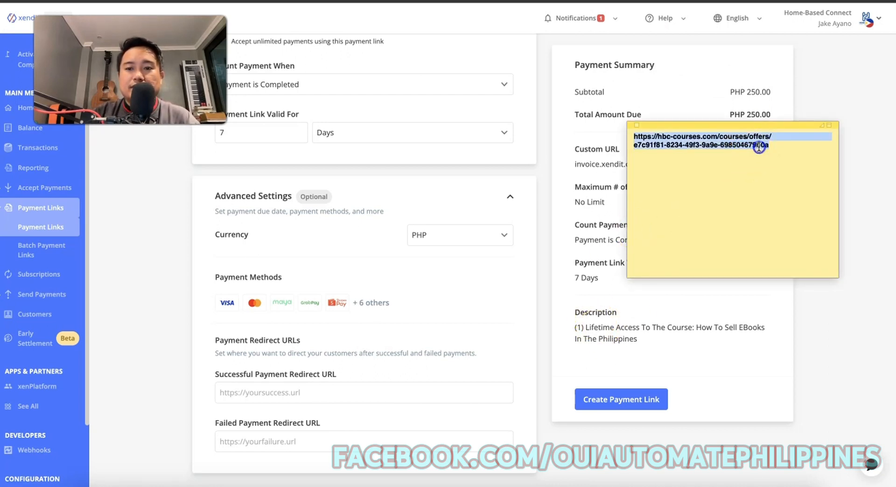
pyautogui.click(277, 396)
pyautogui.write('https://hbc-courses.com/courses/offers/e7c91f81-8234-49f3-9a9e-698504679b0a')
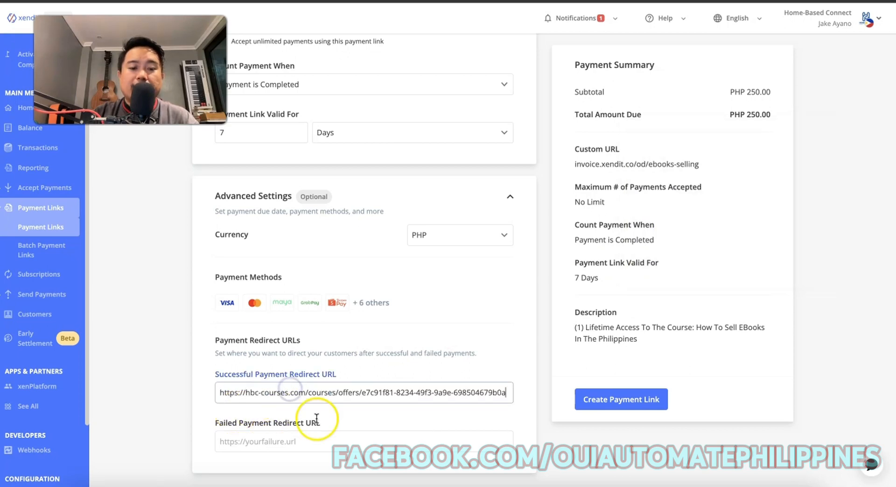
pyautogui.click(382, 435)
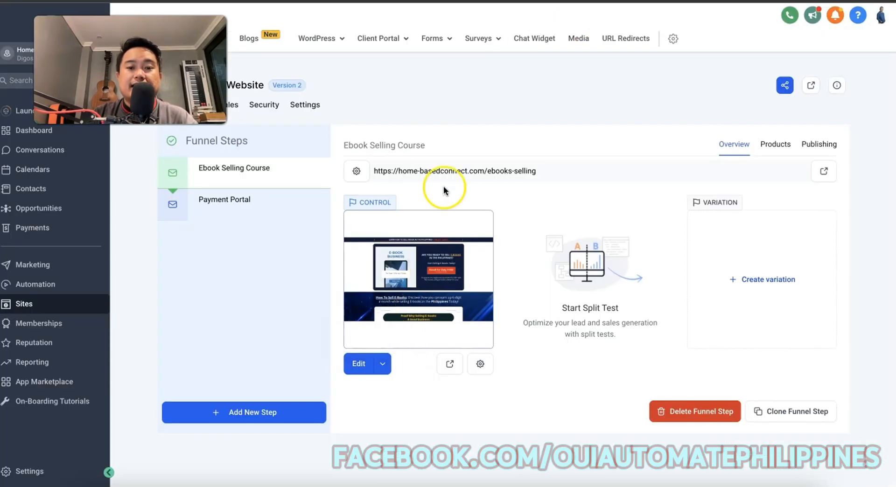
pyautogui.click(472, 178)
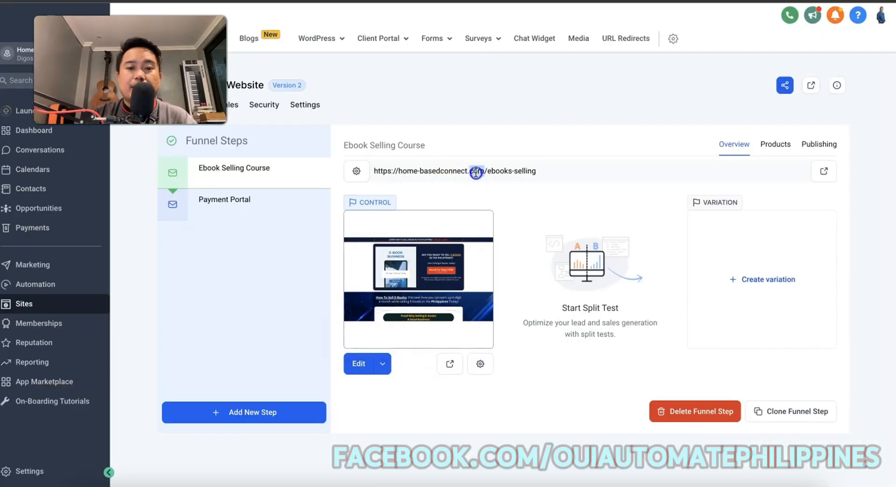
pyautogui.tripleClick(475, 173)
pyautogui.hotkey('ctrl', 'c')
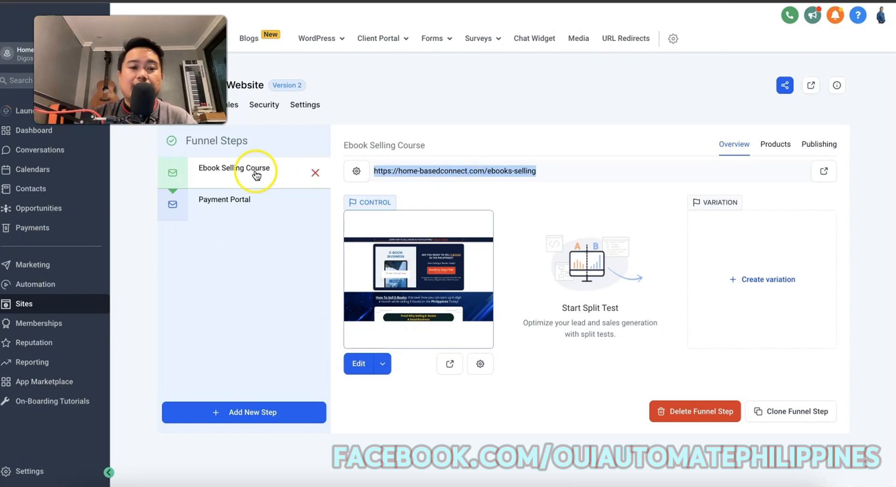
pyautogui.hotkey('ctrl', 'Tab')
pyautogui.hotkey('ctrl', 'v')
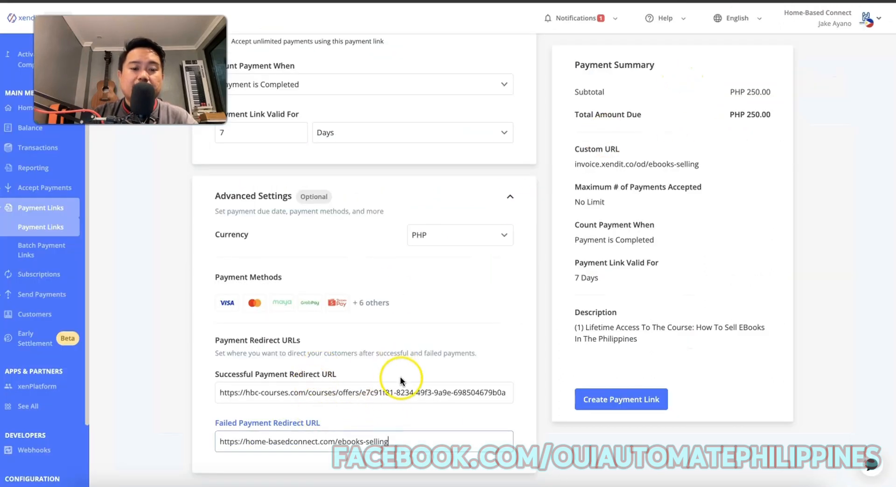
# Review the ebooks-selling custom link address at the top of the form.
pyautogui.scroll(1, 651, 304)
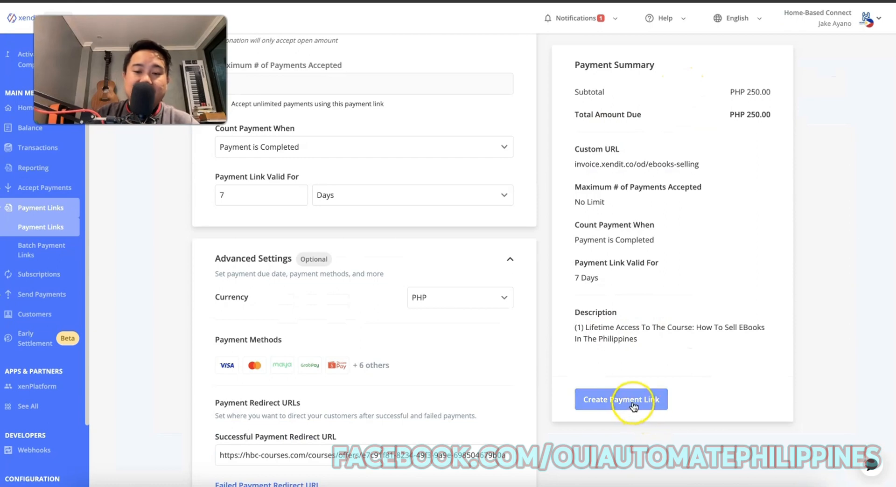
pyautogui.scroll(2, 770, 369)
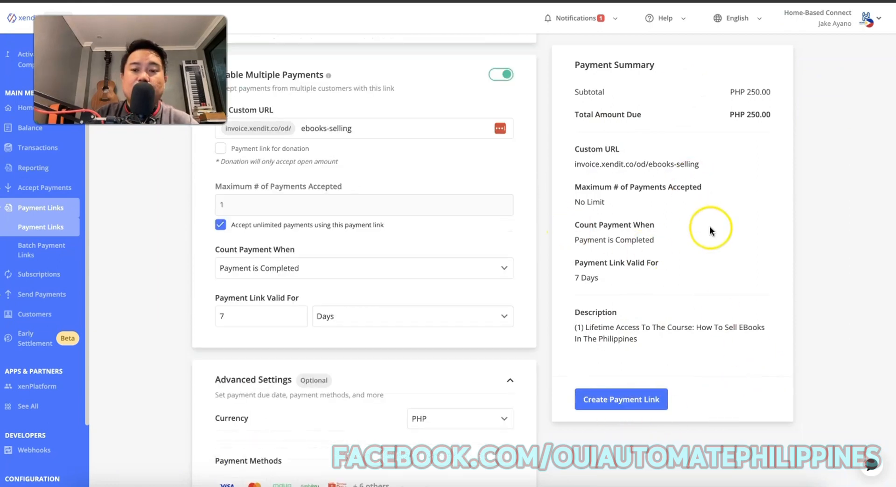
pyautogui.scroll(2, 757, 236)
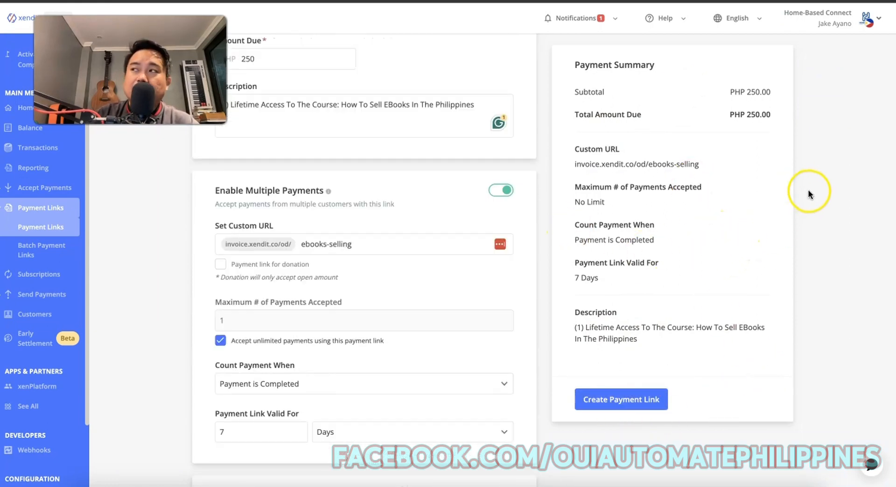
pyautogui.scroll(1, 788, 190)
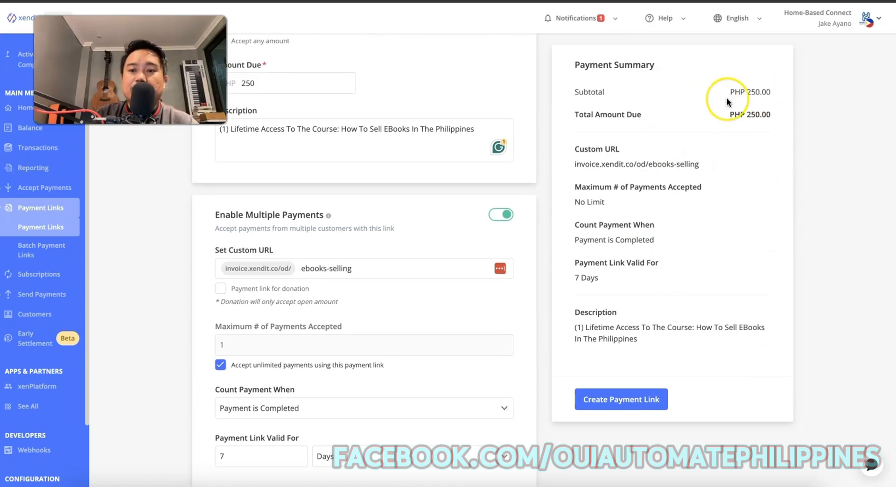
pyautogui.moveTo(574, 166); pyautogui.dragTo(712, 168)
pyautogui.moveTo(590, 167); pyautogui.dragTo(644, 167)
pyautogui.click(594, 164)
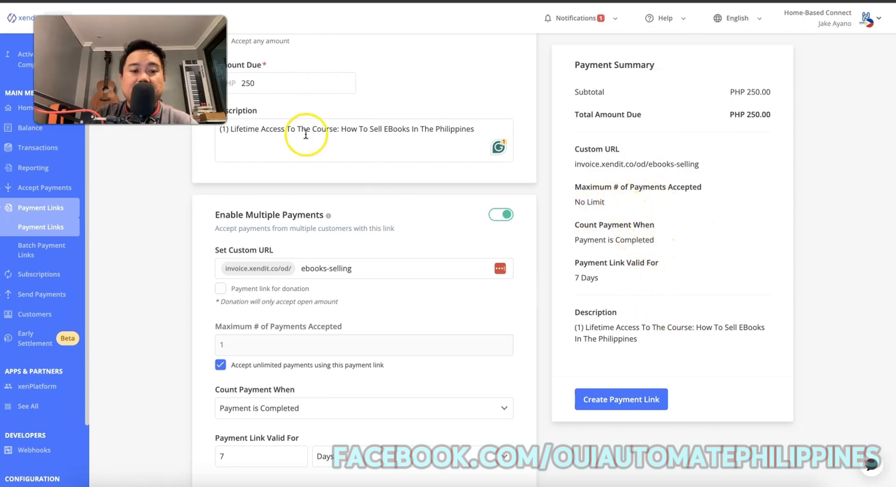
# Create the PHP 250 payment link and copy the new link.
pyautogui.scroll(-3, 358, 340)
pyautogui.scroll(-4, 359, 343)
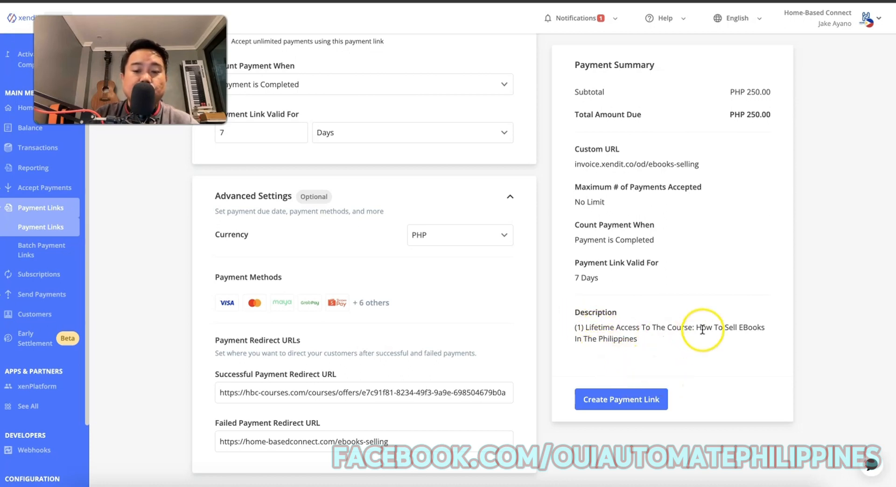
pyautogui.scroll(4, 701, 336)
pyautogui.click(646, 407)
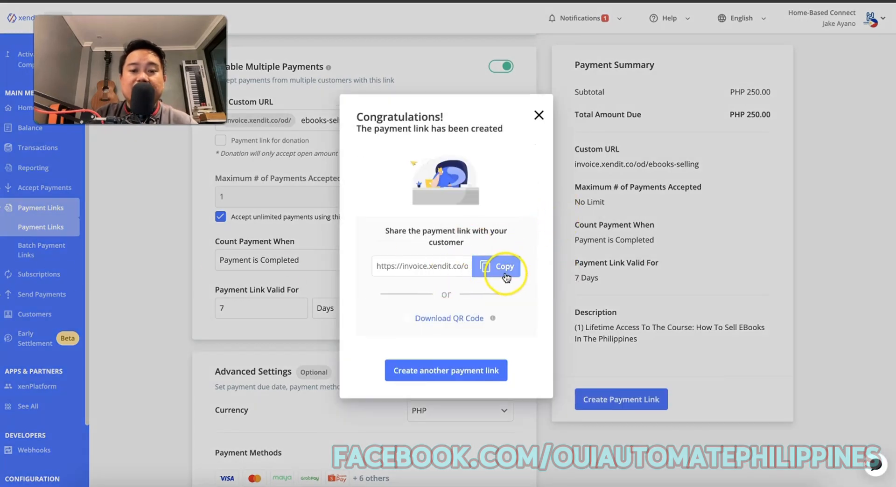
pyautogui.click(506, 274)
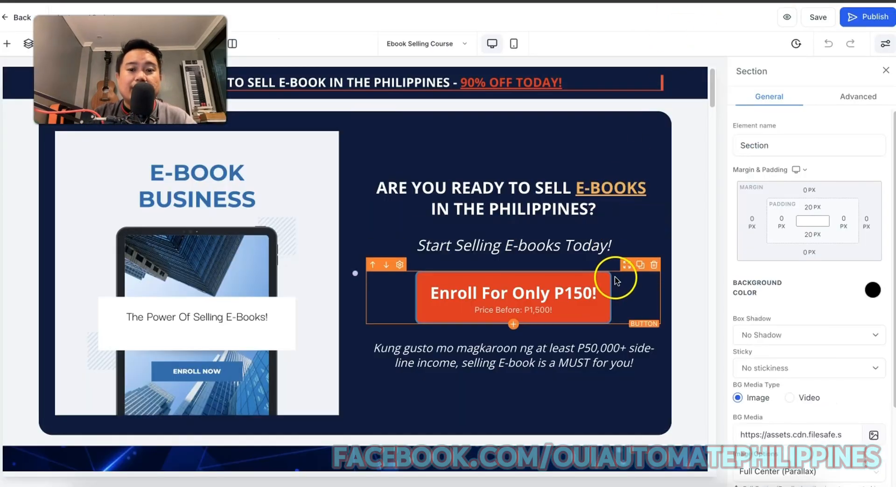
# Change the hero Enroll button price from P150 to P250 and its before-price to P2,500.
pyautogui.scroll(-1, 572, 327)
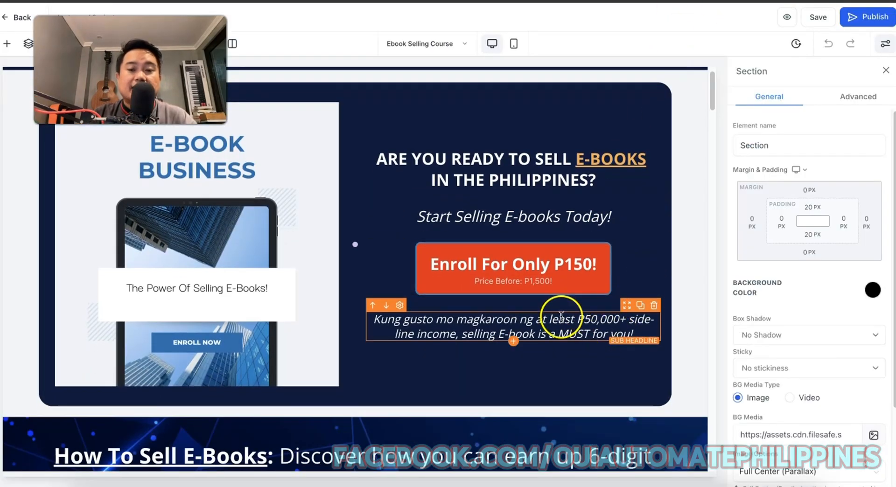
pyautogui.click(566, 268)
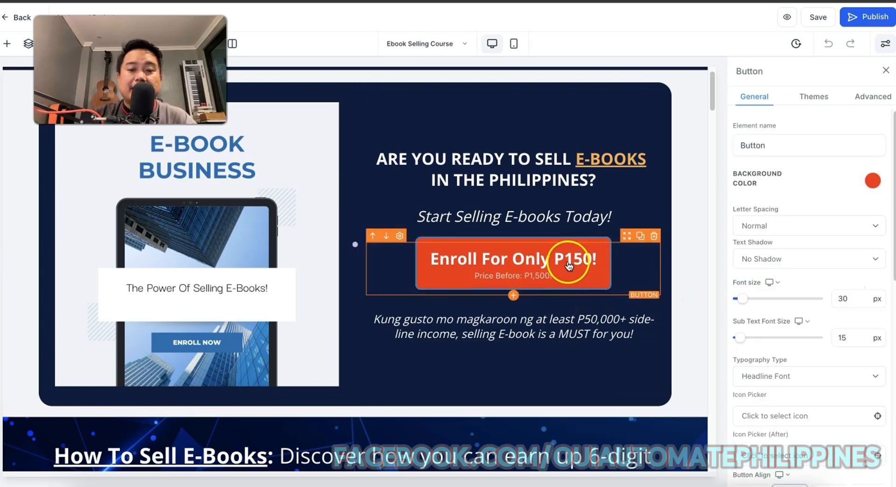
pyautogui.scroll(-3, 754, 329)
pyautogui.scroll(3, 755, 329)
pyautogui.scroll(-6, 821, 279)
pyautogui.scroll(-4, 820, 275)
pyautogui.click(809, 321)
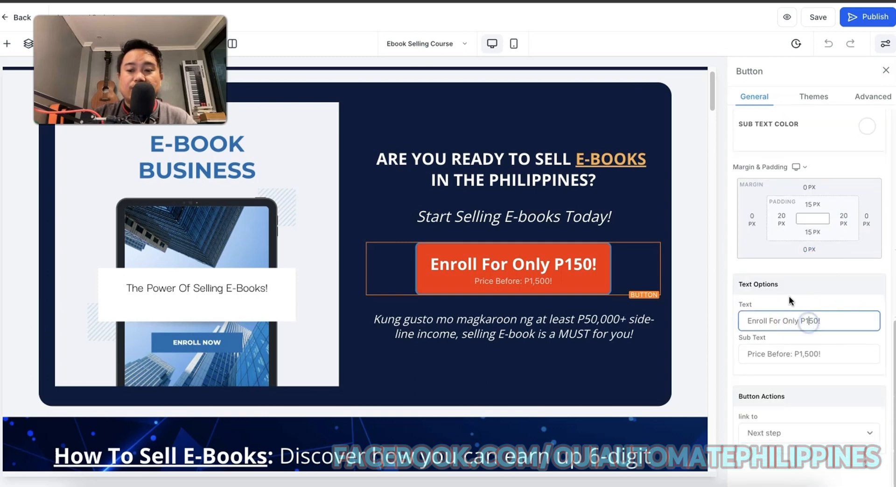
pyautogui.press('BackSpace')
pyautogui.write('2')
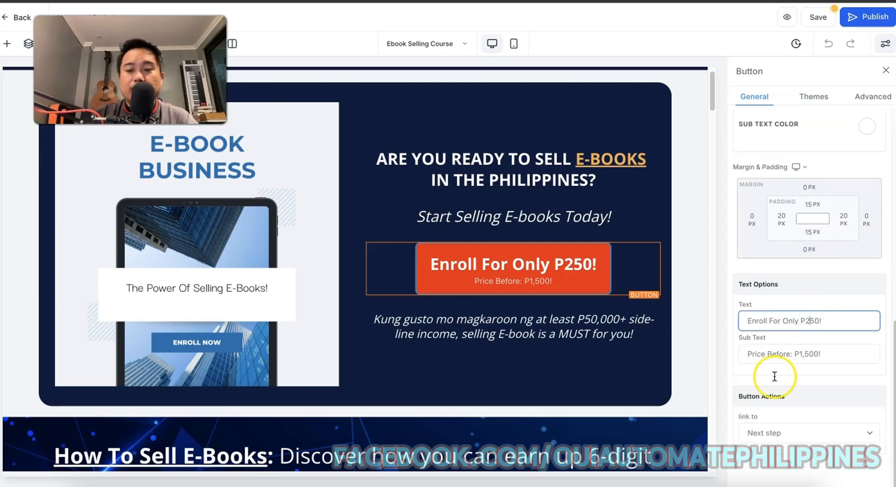
pyautogui.click(803, 354)
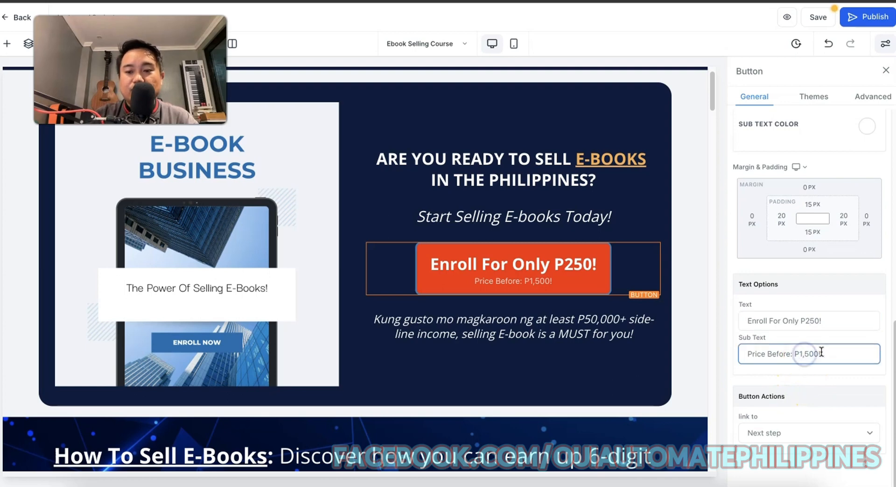
pyautogui.press('BackSpace')
pyautogui.write('2')
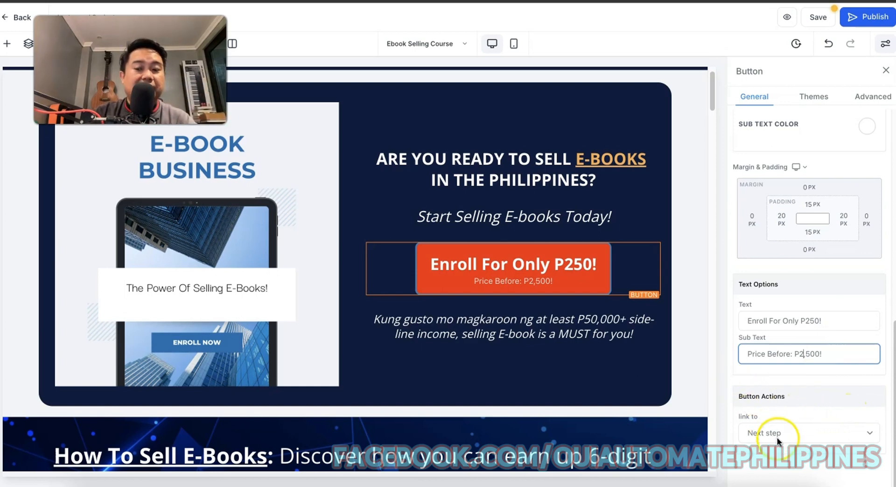
# Link the hero Enroll button to the Xendit payment link as a Website URL.
pyautogui.click(794, 433)
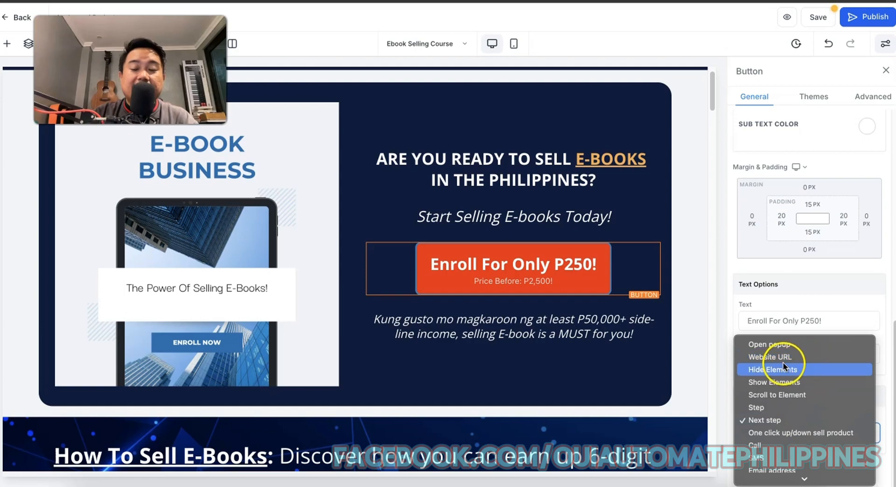
pyautogui.click(785, 360)
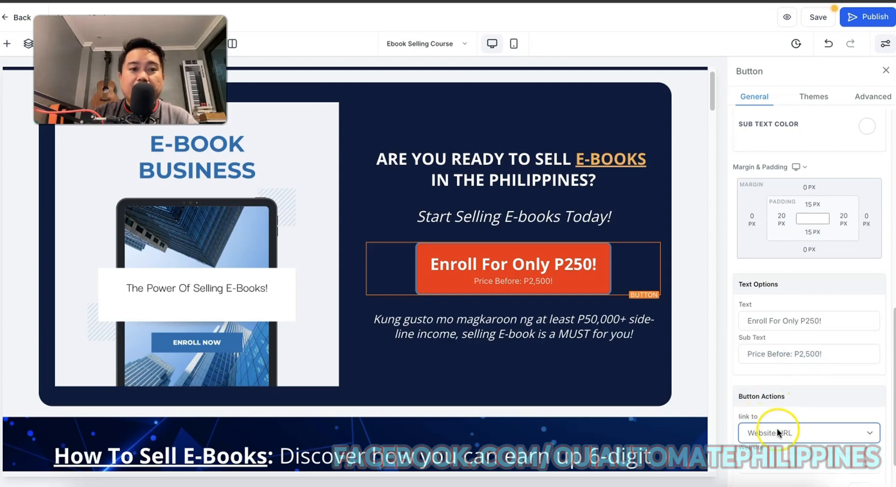
pyautogui.scroll(-1, 800, 420)
pyautogui.click(786, 435)
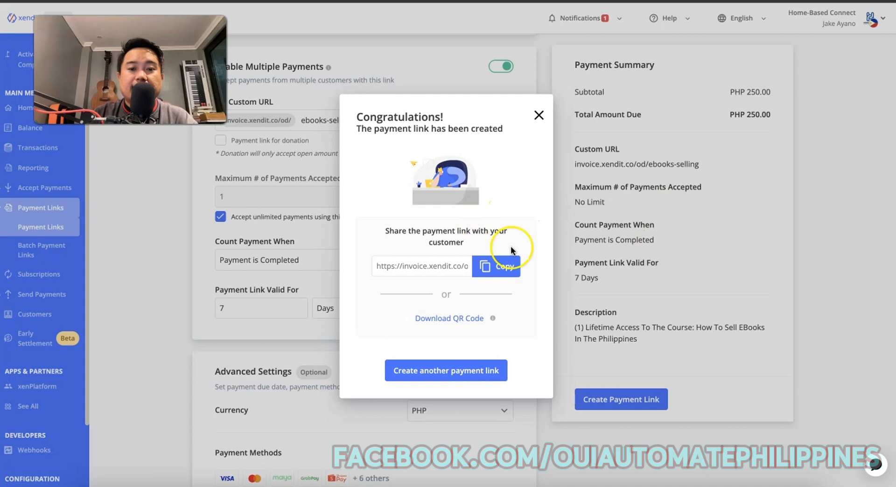
pyautogui.click(506, 266)
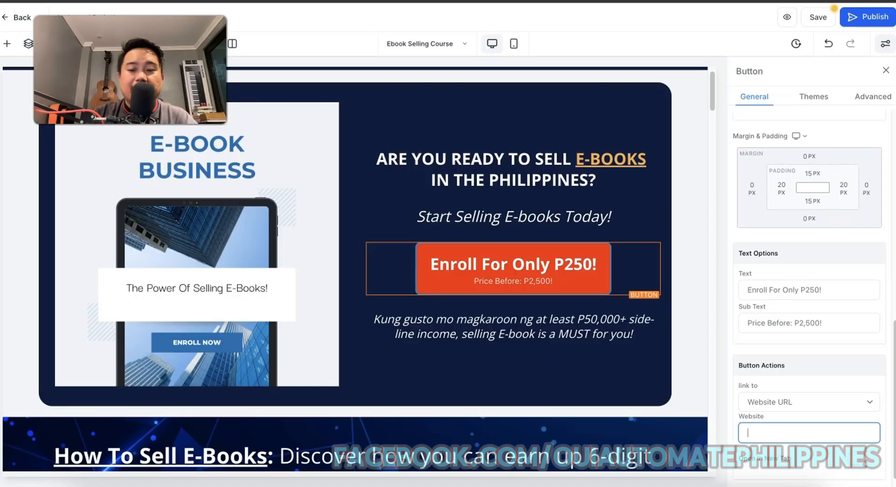
pyautogui.click(803, 429)
pyautogui.hotkey('ctrl', 'v')
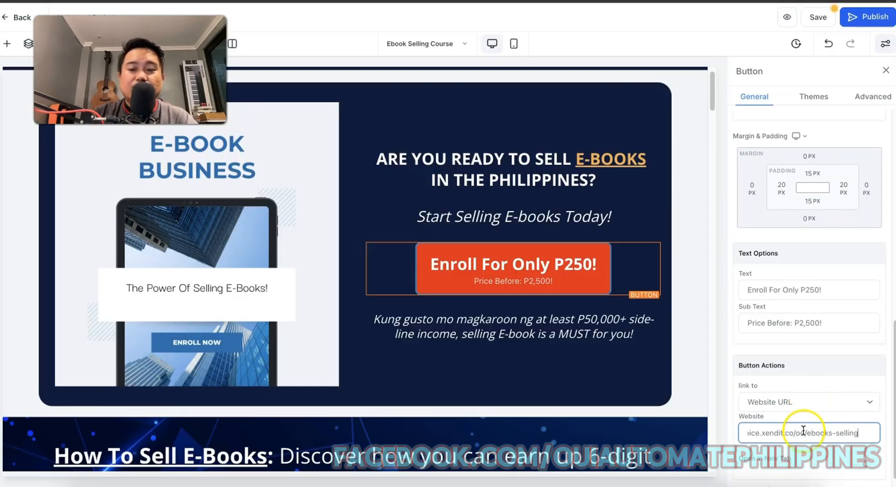
# Link the course section's ENROLL NOW button to the Xendit payment link.
pyautogui.scroll(-15, 629, 271)
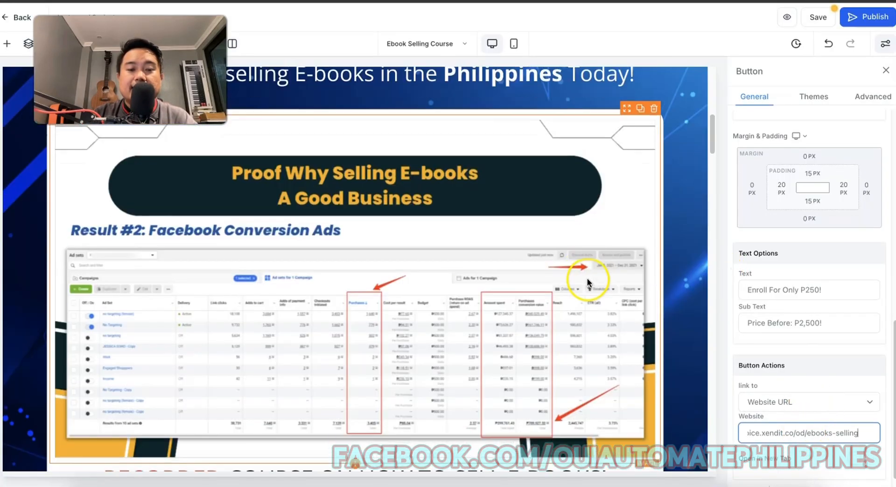
pyautogui.scroll(-16, 588, 277)
pyautogui.scroll(7, 582, 268)
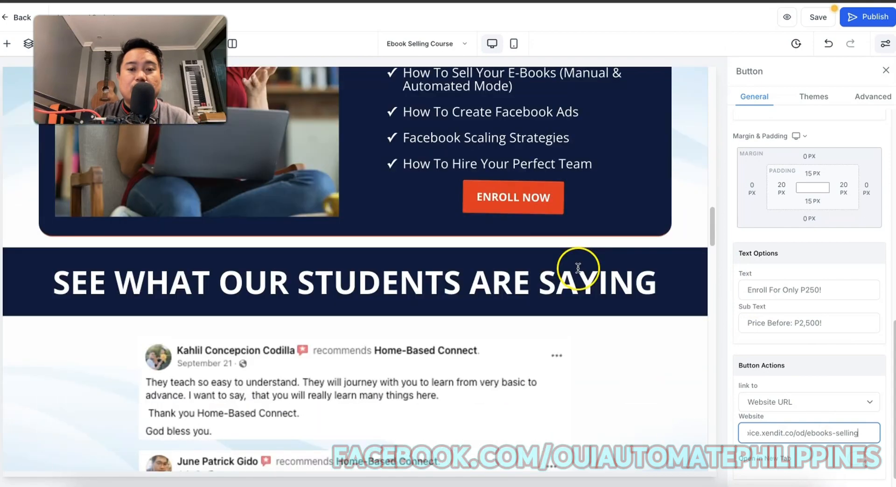
pyautogui.click(536, 212)
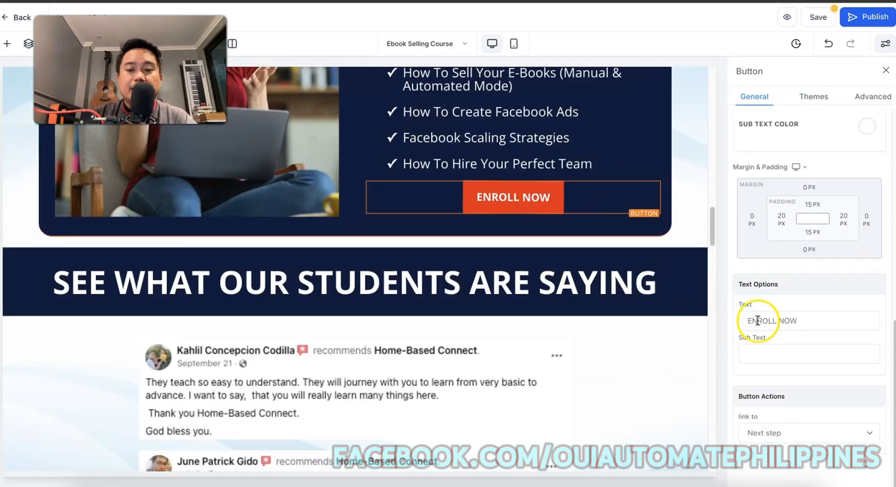
pyautogui.click(776, 433)
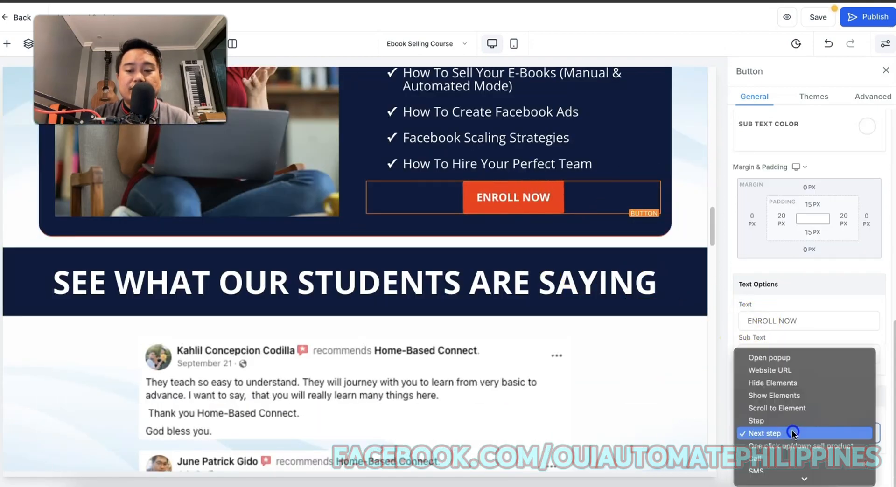
pyautogui.click(808, 372)
pyautogui.scroll(-1, 765, 435)
pyautogui.click(749, 440)
pyautogui.hotkey('ctrl', 'v')
# Link the ENROLL NOW button below the training photos to the Xendit payment link.
pyautogui.scroll(-5, 557, 309)
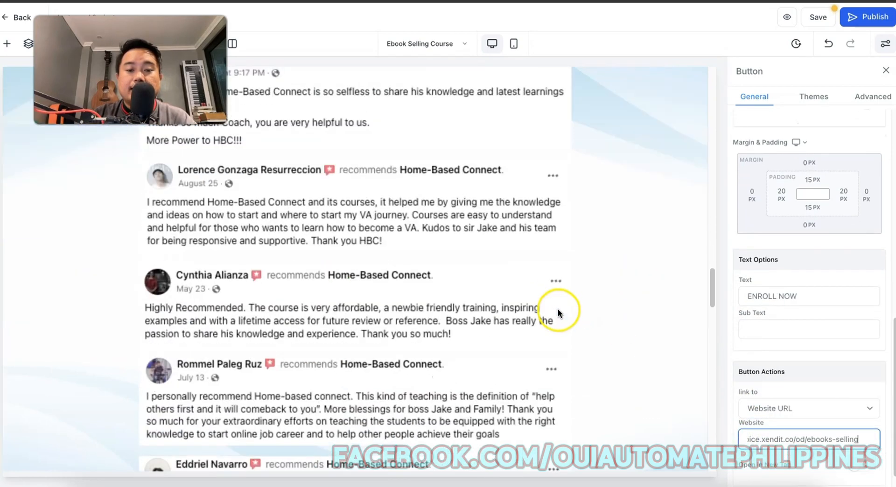
pyautogui.scroll(-10, 558, 309)
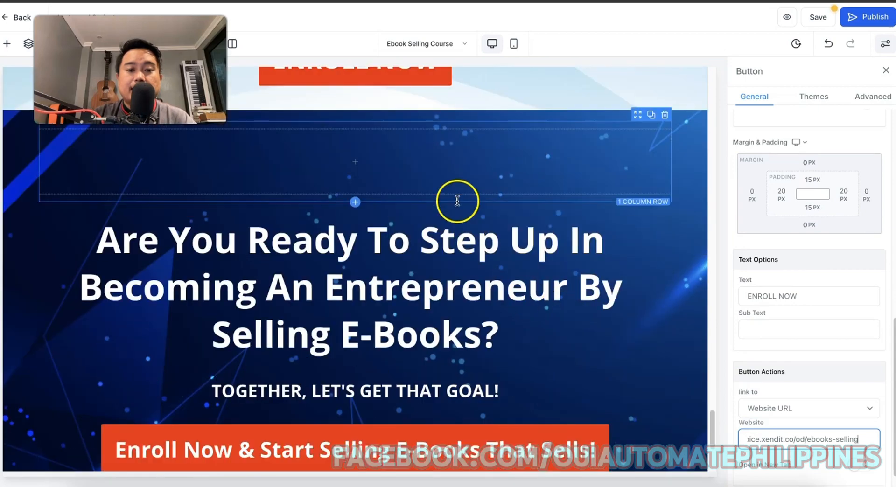
pyautogui.scroll(3, 436, 140)
pyautogui.click(416, 180)
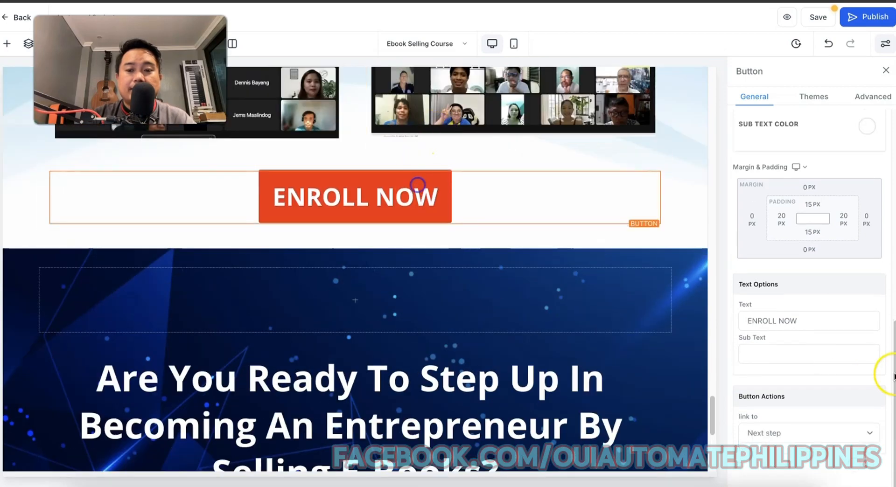
pyautogui.click(803, 436)
pyautogui.click(793, 370)
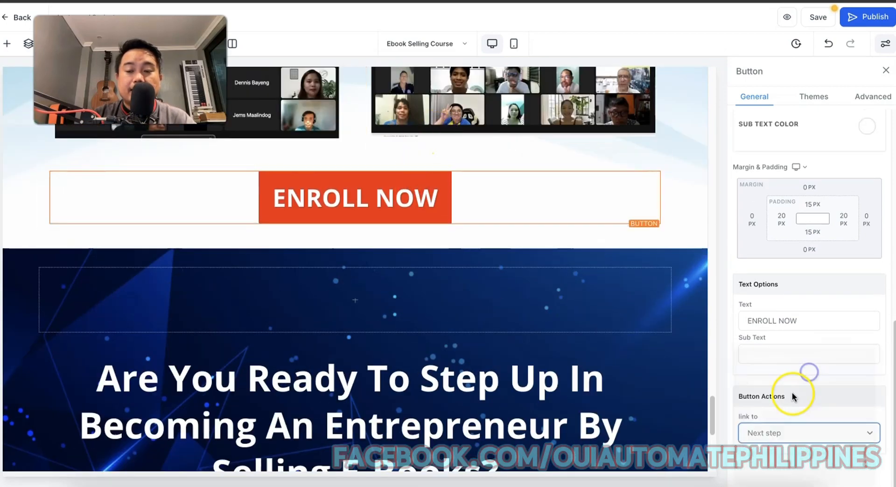
pyautogui.click(761, 459)
pyautogui.hotkey('ctrl', 'v')
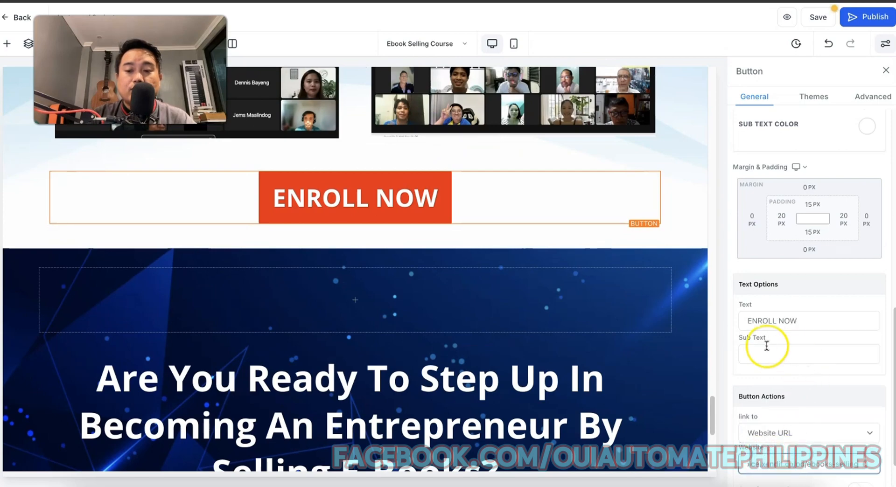
# Set the Enroll Now & Start Selling button to a Website URL link, then publish the page.
pyautogui.scroll(-5, 412, 347)
pyautogui.click(527, 268)
pyautogui.click(790, 432)
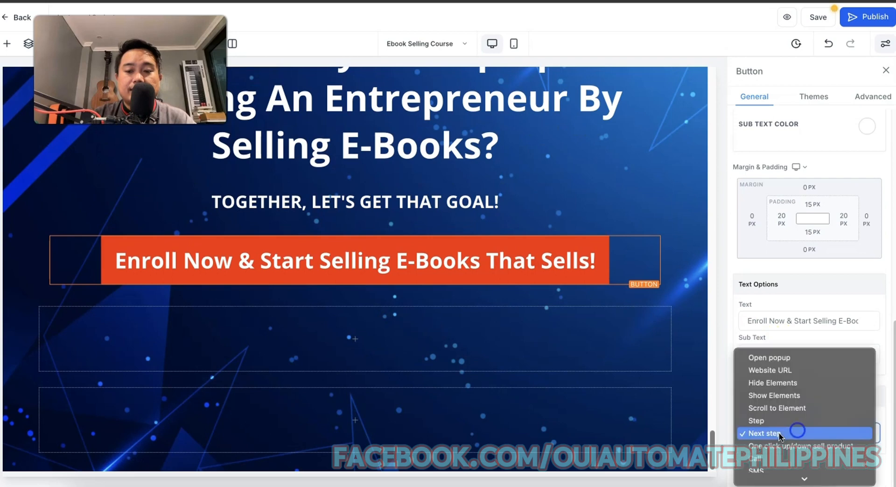
pyautogui.scroll(-1, 788, 445)
pyautogui.scroll(-1, 787, 447)
pyautogui.click(768, 353)
pyautogui.click(770, 463)
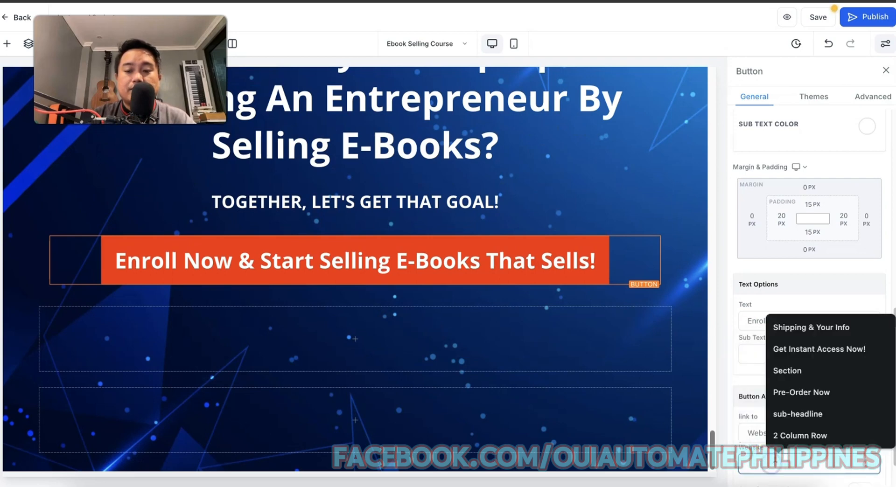
pyautogui.scroll(5, 790, 339)
pyautogui.scroll(-10, 517, 300)
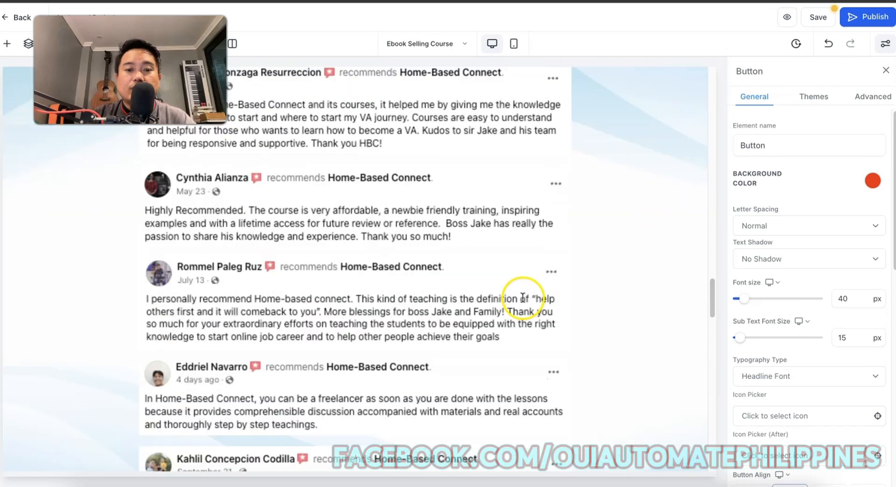
pyautogui.scroll(10, 523, 298)
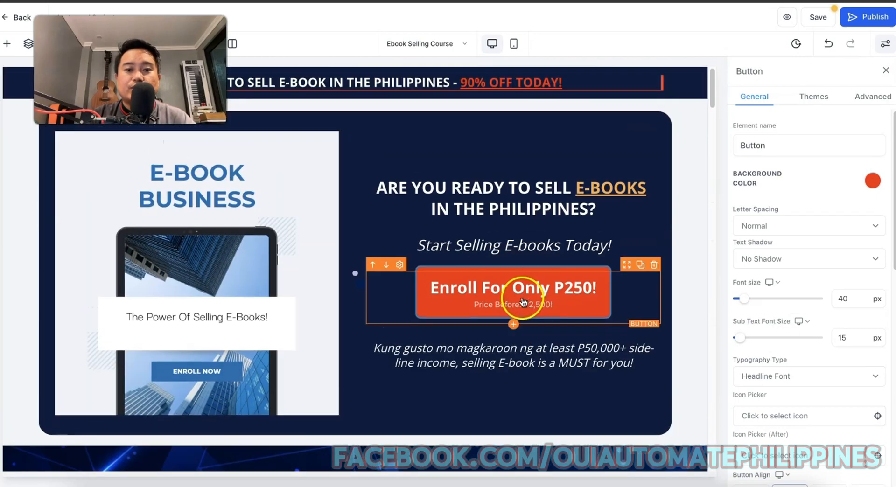
pyautogui.click(860, 26)
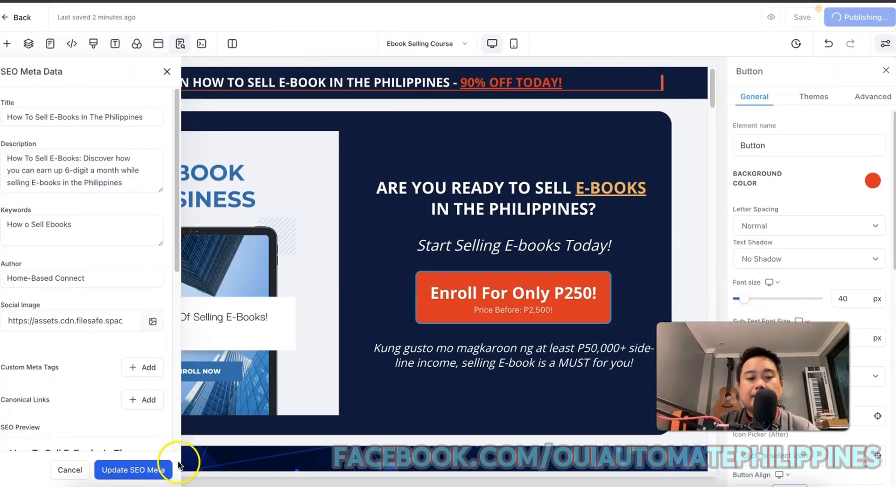
pyautogui.click(146, 469)
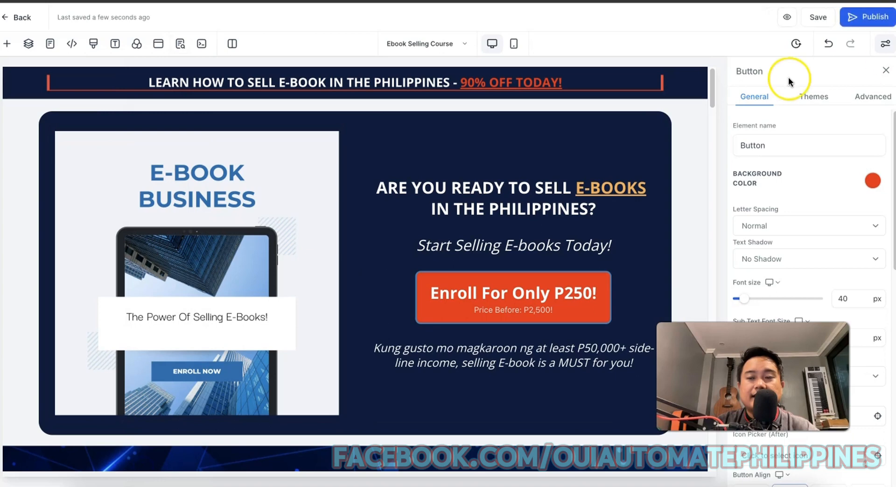
pyautogui.click(872, 17)
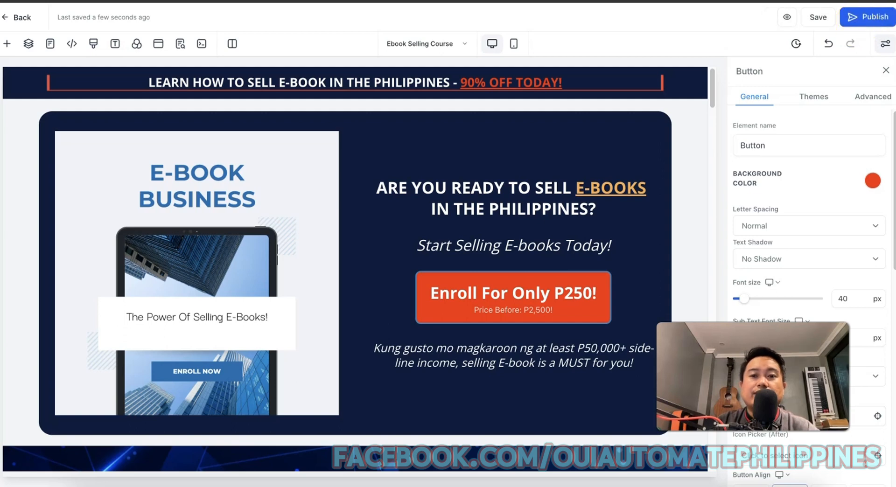
pyautogui.tripleClick(512, 171)
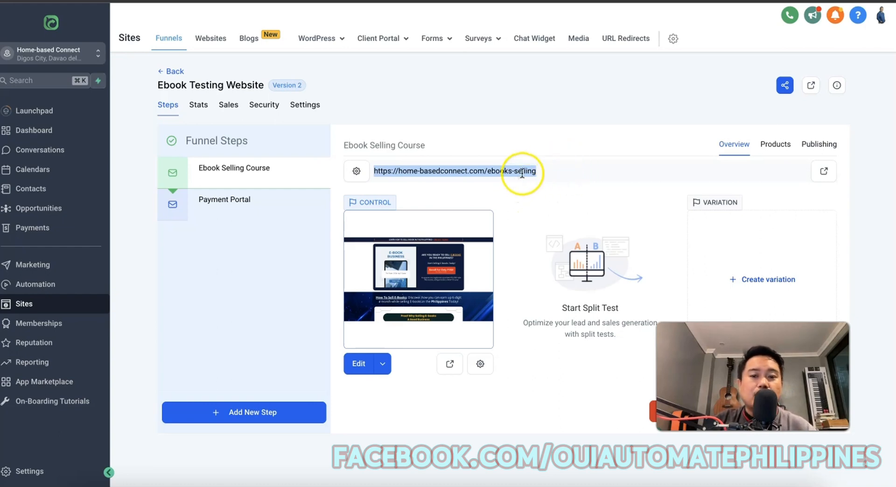
# Load home-basedconnect.com/ebooks-selling in a new tab and scroll through the live page.
pyautogui.press('super+t')
pyautogui.press('super+v')
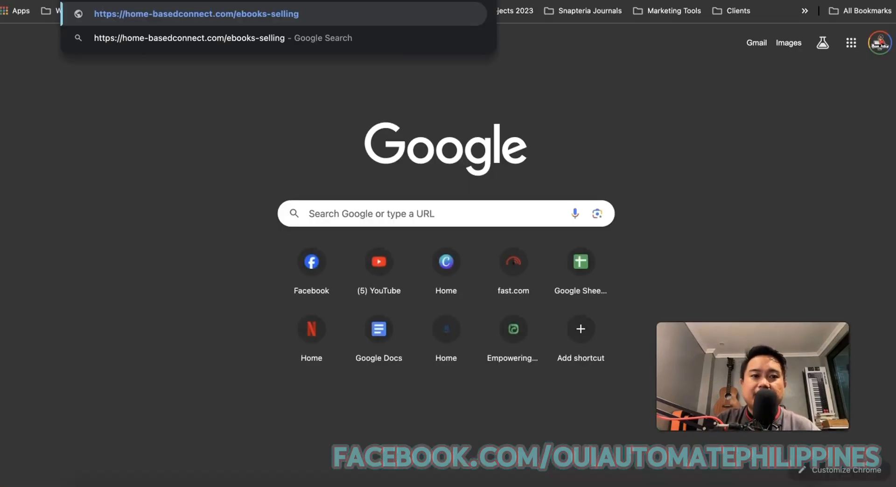
pyautogui.press('Return')
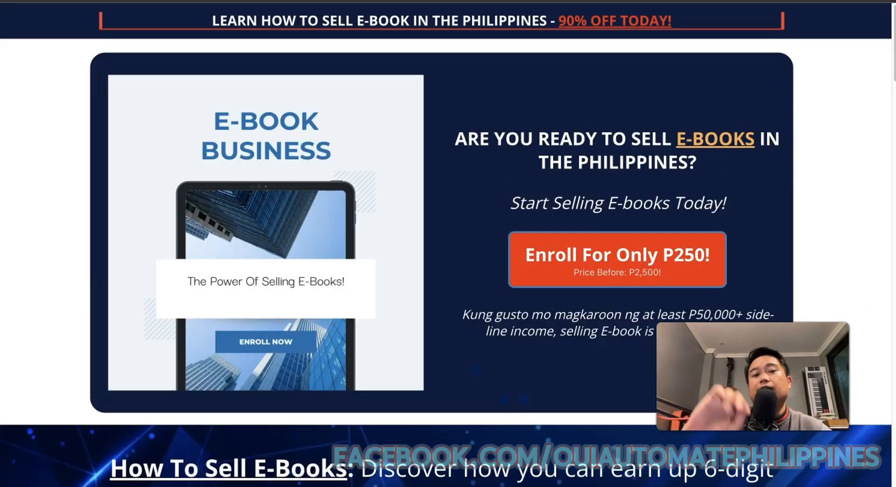
pyautogui.scroll(-20, 460, 194)
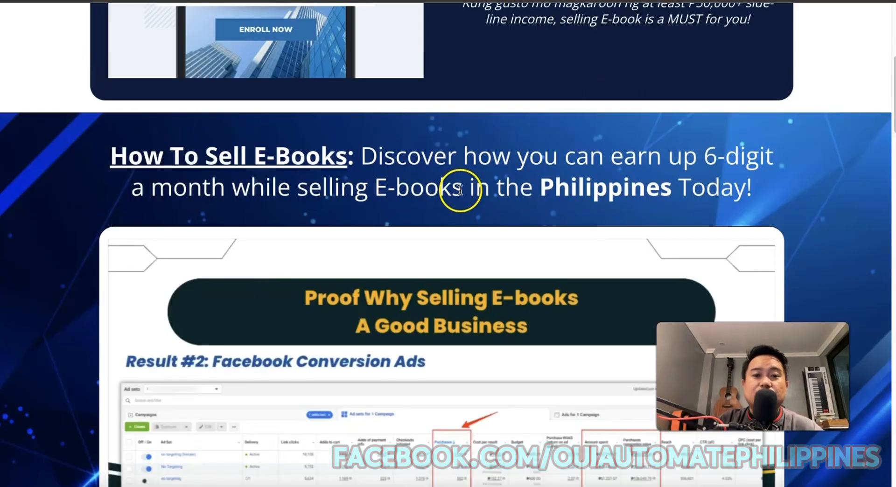
pyautogui.scroll(-10, 465, 182)
pyautogui.scroll(15, 465, 182)
pyautogui.scroll(15, 466, 187)
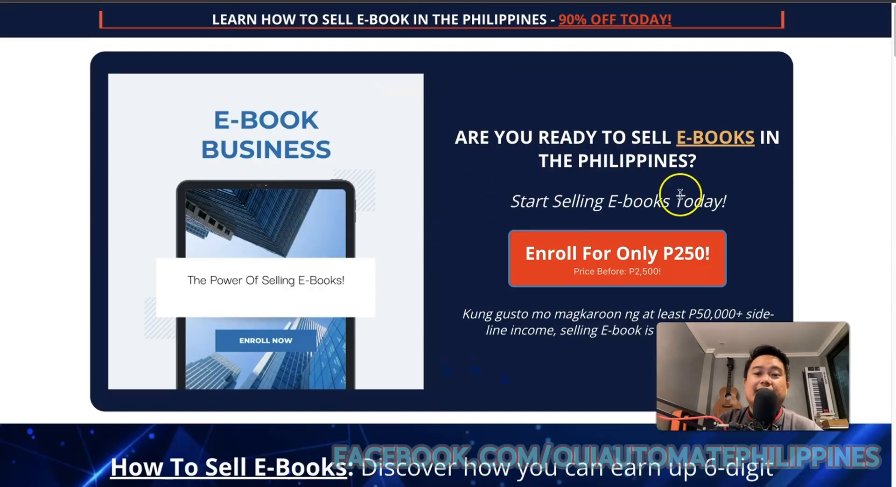
# Open the P250 checkout and enter the customer's first name, last name and phone number.
pyautogui.click(677, 254)
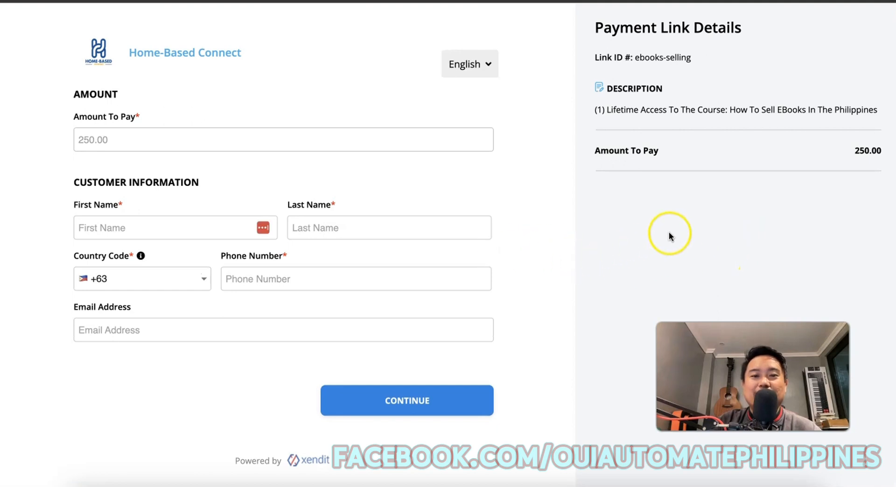
pyautogui.click(106, 230)
pyautogui.write('jake')
pyautogui.press('Tab')
pyautogui.write('a')
pyautogui.press('Tab')
pyautogui.press('Tab')
# Accept the phone autofill and replace the autofilled email with the customer's e-mail.
pyautogui.click(340, 308)
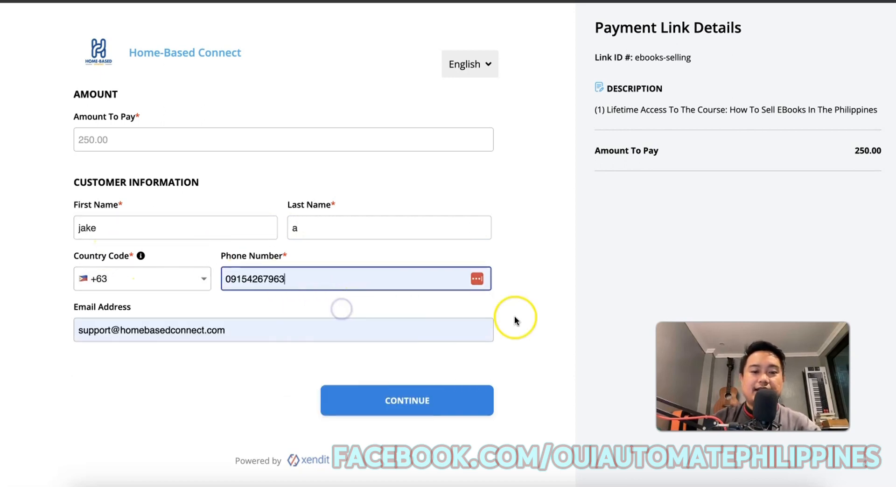
pyautogui.click(247, 326)
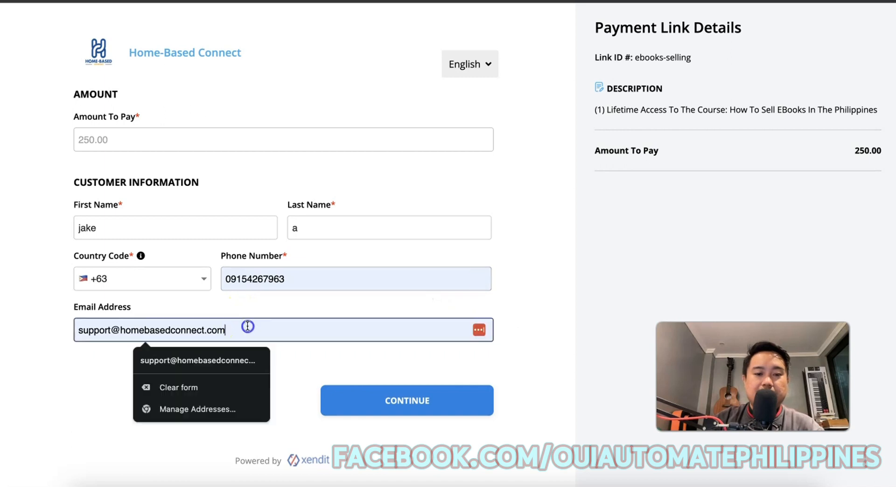
pyautogui.tripleClick(247, 326)
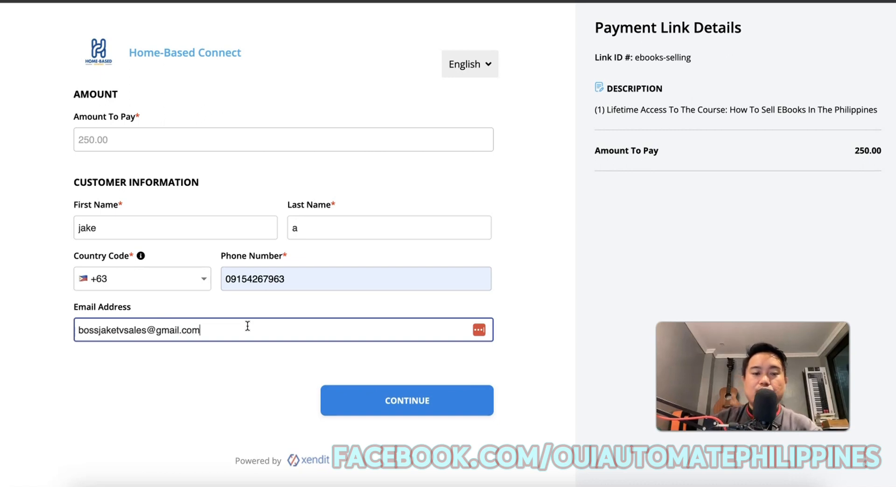
pyautogui.click(376, 228)
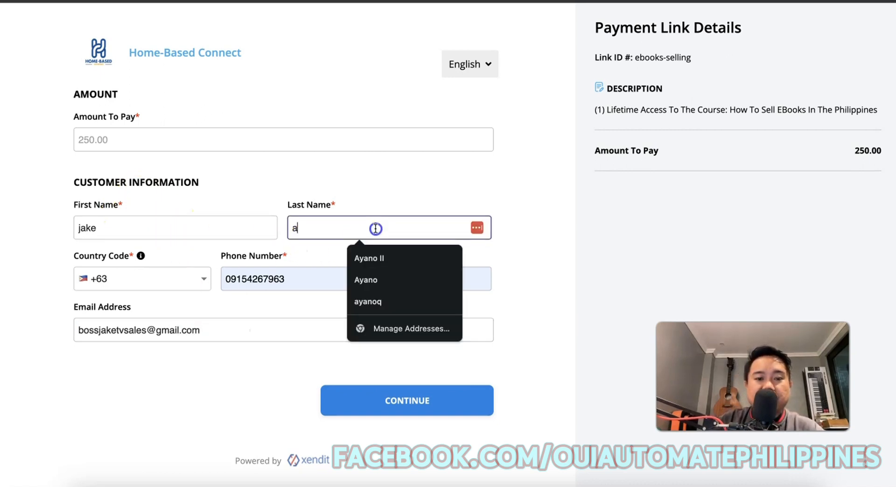
pyautogui.click(819, 223)
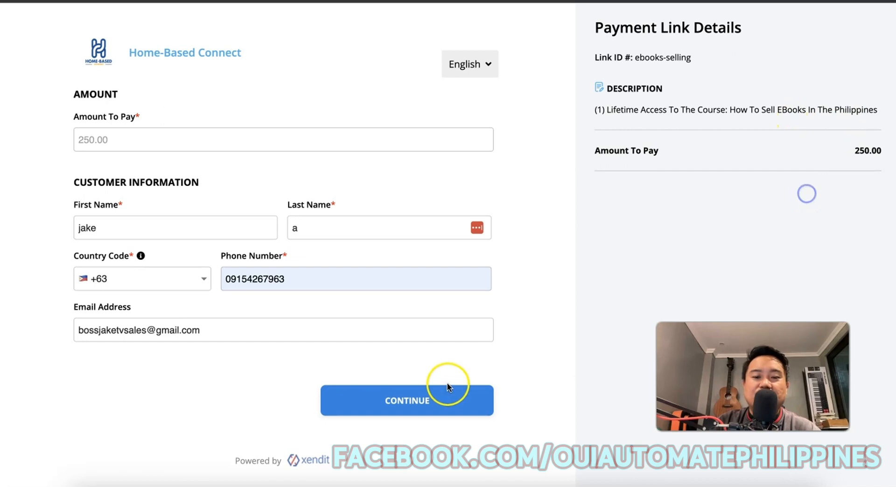
# Continue to the PHP 250.00 invoice and review the Credit/Debit Card and Retail Outlet options.
pyautogui.click(404, 409)
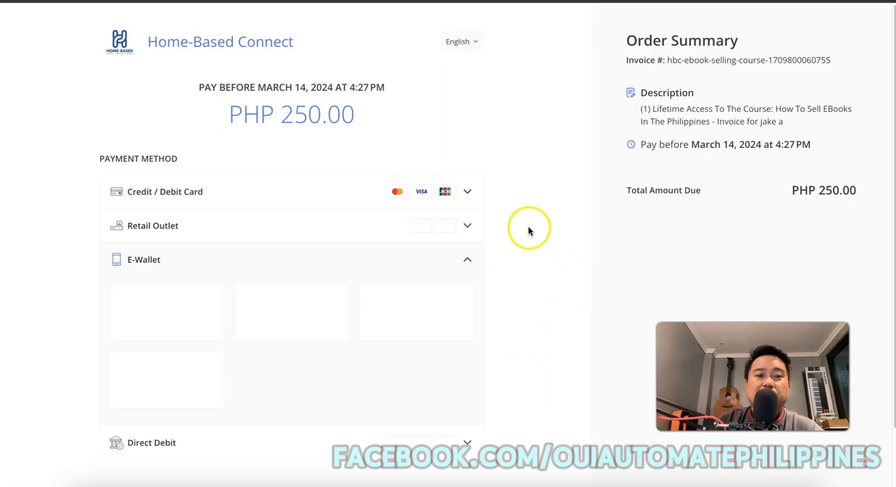
pyautogui.click(471, 192)
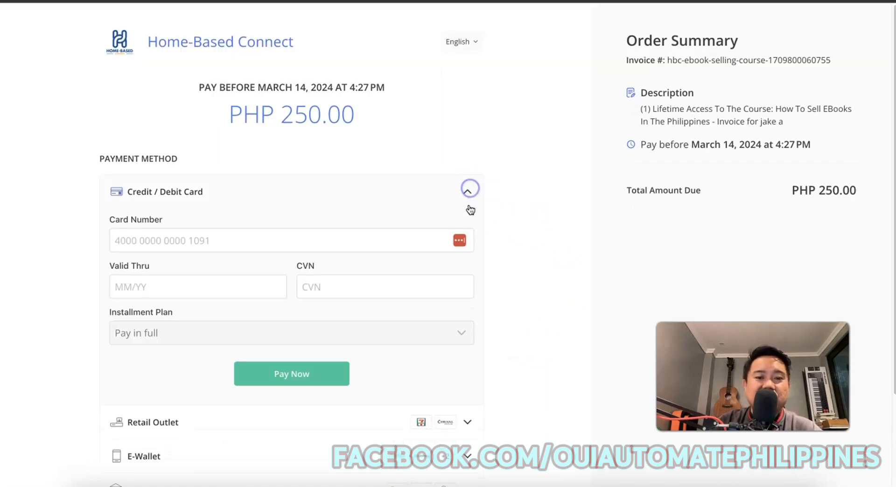
pyautogui.click(470, 192)
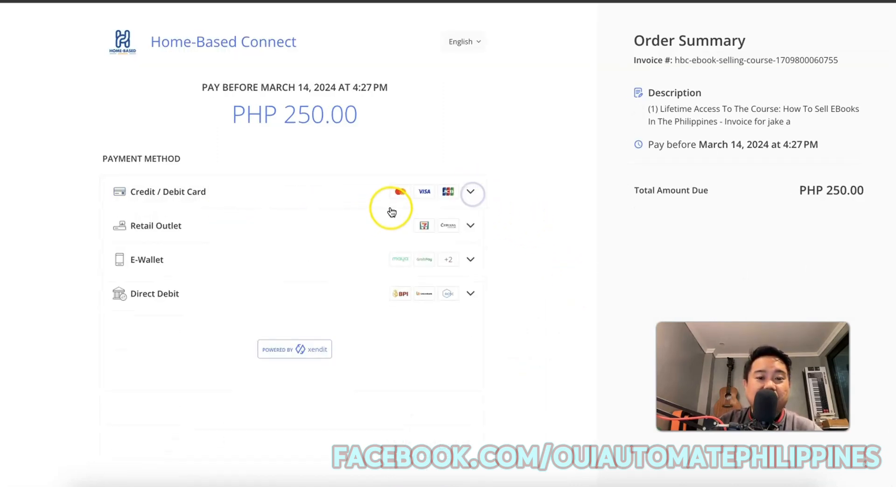
pyautogui.click(471, 190)
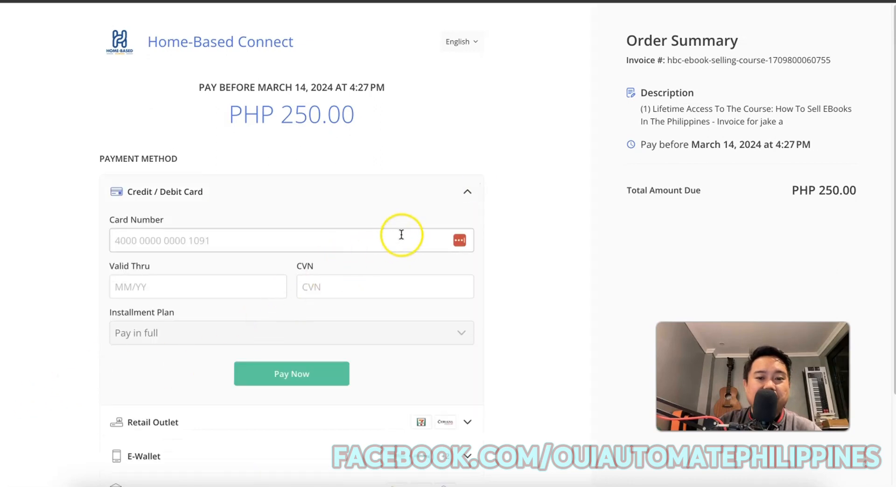
pyautogui.click(448, 196)
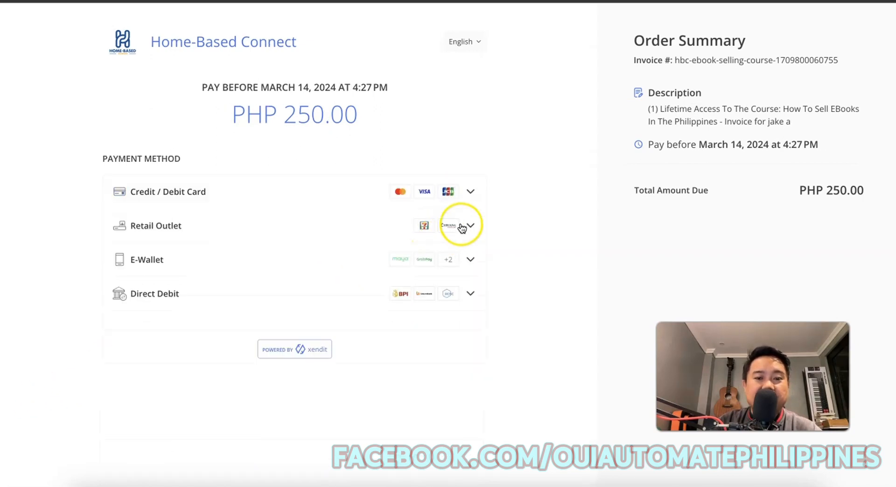
pyautogui.click(469, 225)
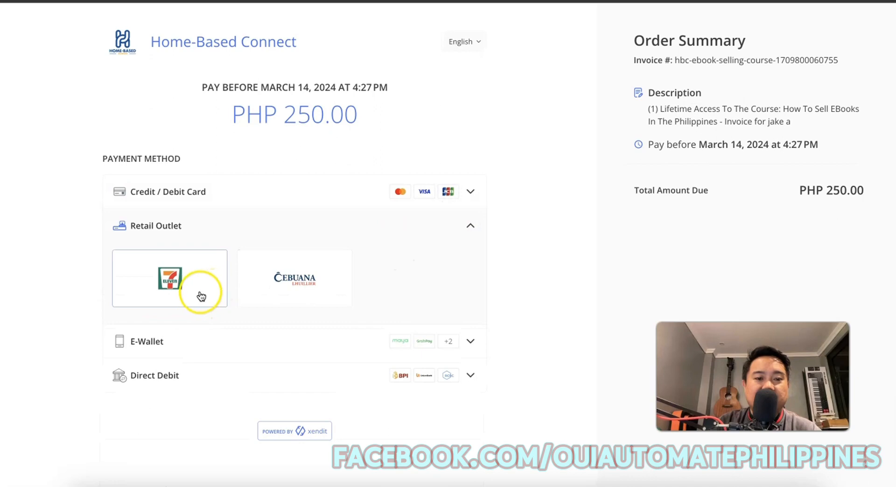
pyautogui.click(468, 227)
# Compare the E-Wallet and Direct Debit options, then pay with GCash.
pyautogui.click(469, 259)
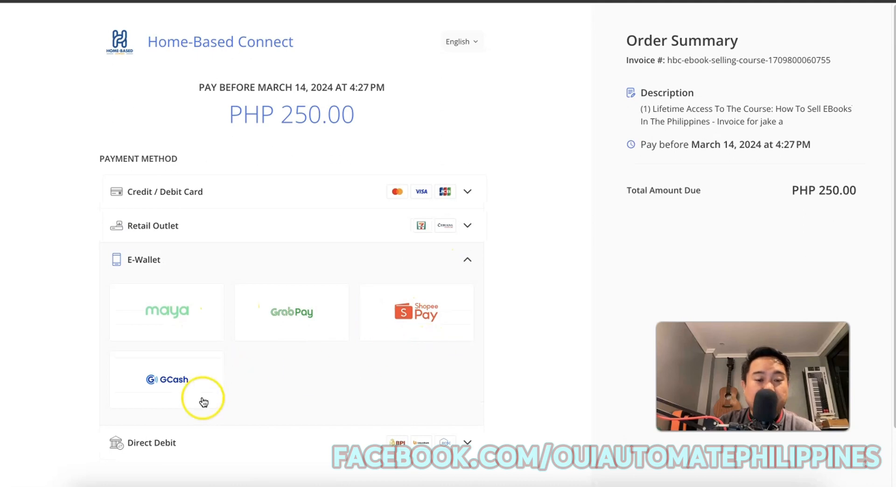
pyautogui.click(469, 257)
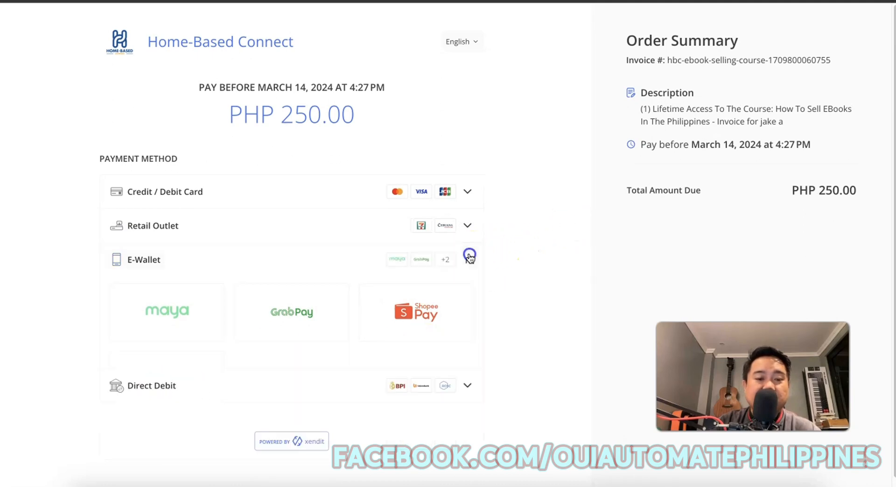
pyautogui.click(325, 295)
pyautogui.click(200, 367)
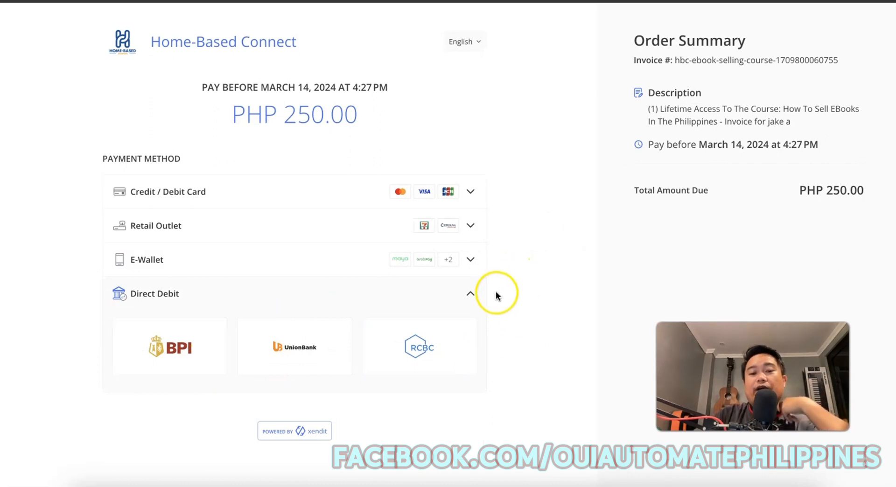
pyautogui.click(280, 264)
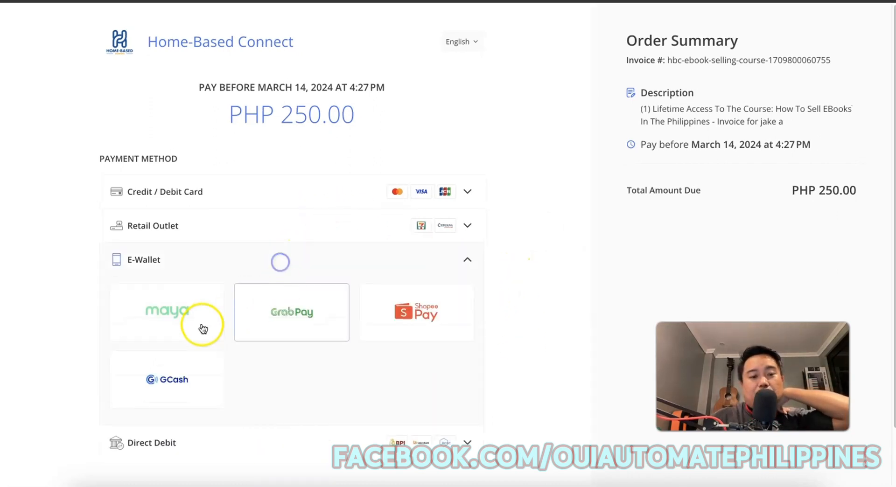
pyautogui.click(162, 378)
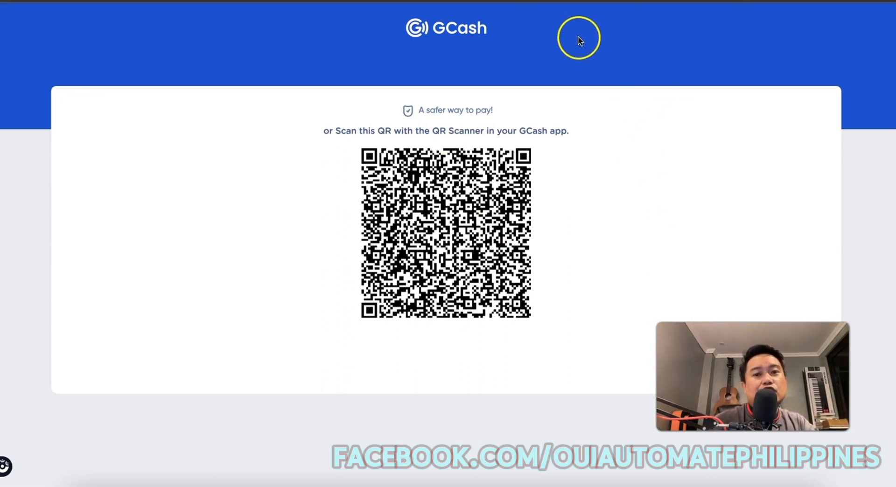
# Load the saved Special Course Access checkout URL in a new Chrome tab.
pyautogui.press('super+Tab')
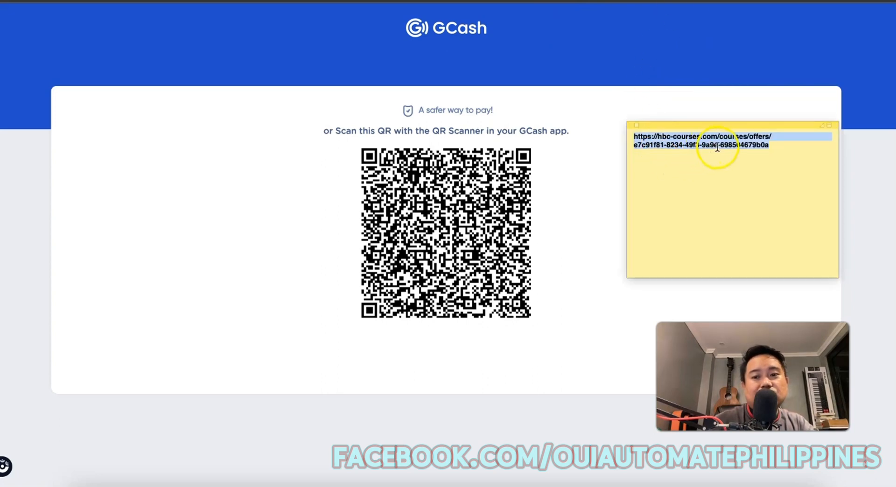
pyautogui.press('super+t')
pyautogui.write('https://hbc-courses.com/courses/offers/e7c91f81-8234-49f3-9a9e-698504679b0a')
pyautogui.press('Return')
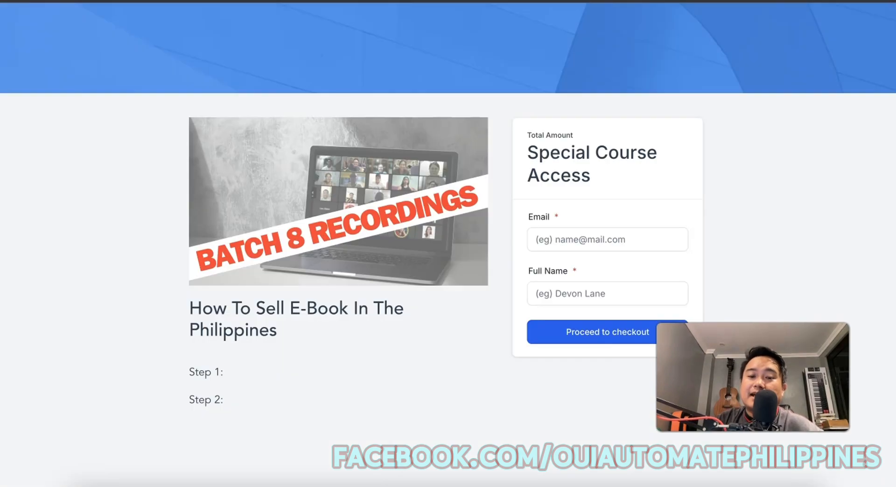
# Test the checkout Email field, then return to the Ebook Selling Course page editor.
pyautogui.click(661, 244)
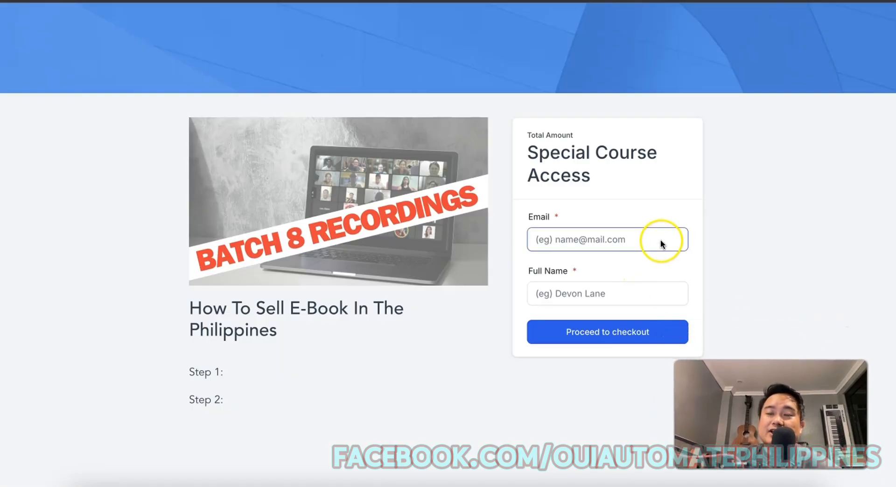
pyautogui.click(693, 260)
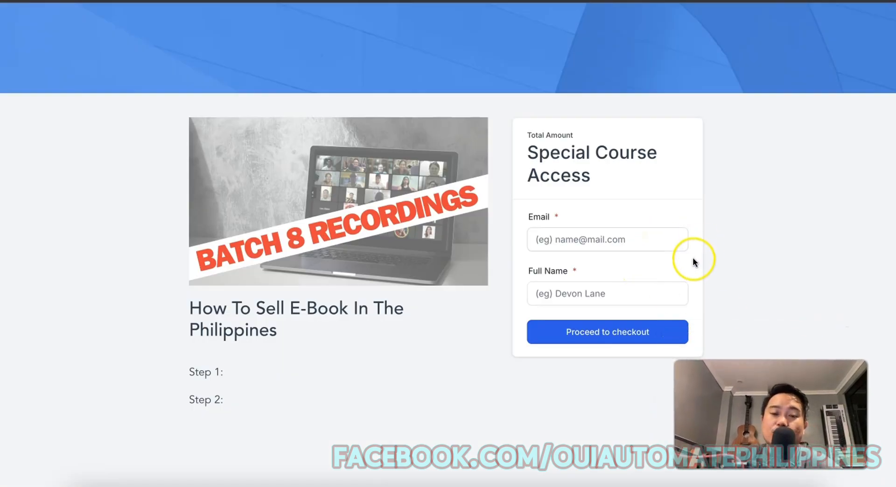
pyautogui.click(655, 238)
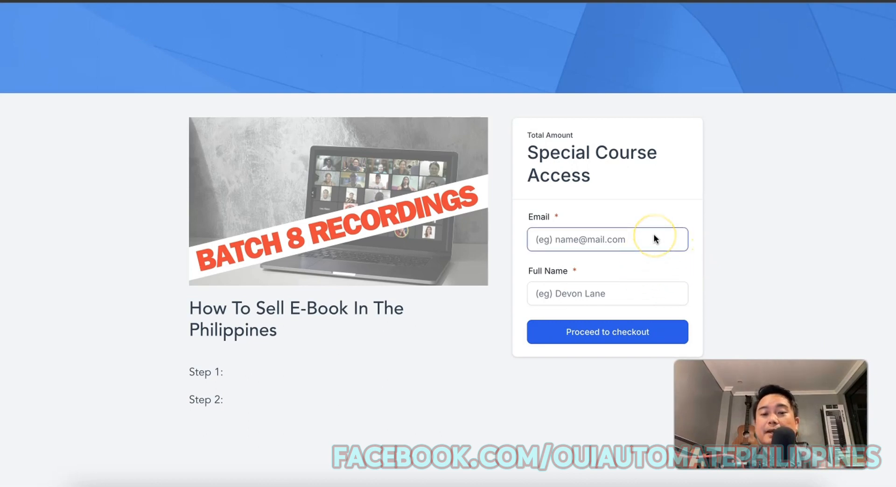
pyautogui.click(686, 271)
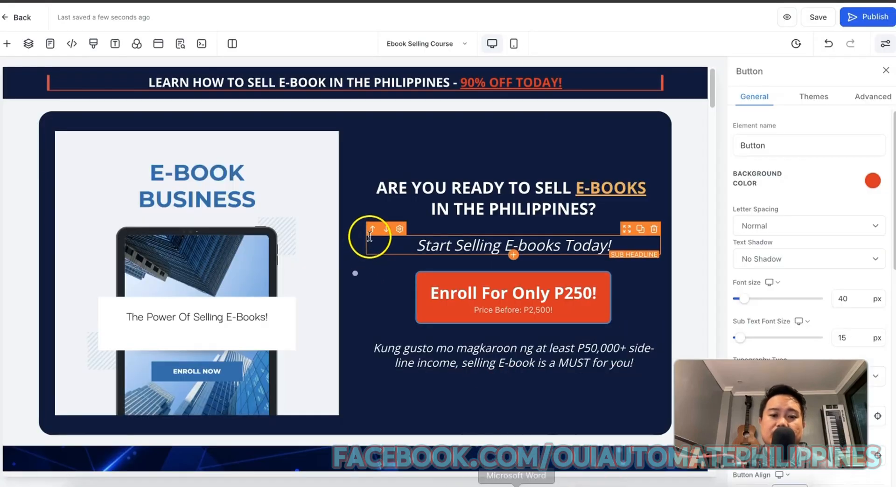
pyautogui.scroll(-5, 371, 238)
pyautogui.scroll(5, 551, 214)
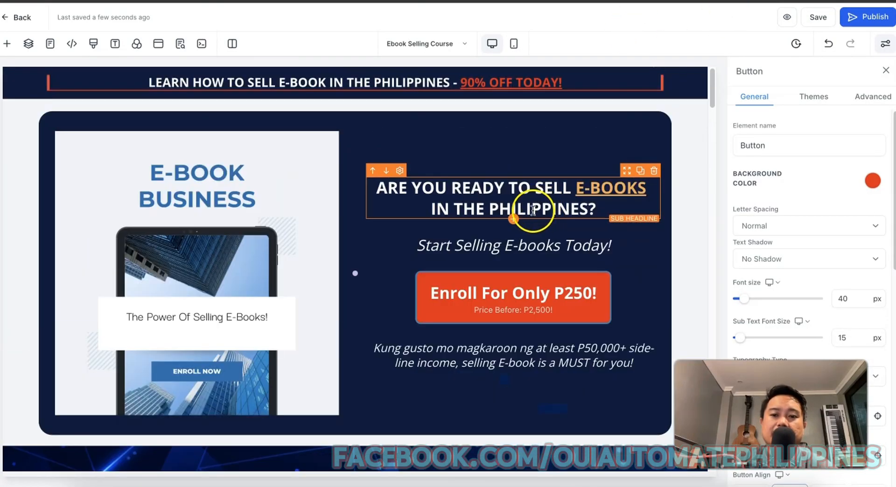